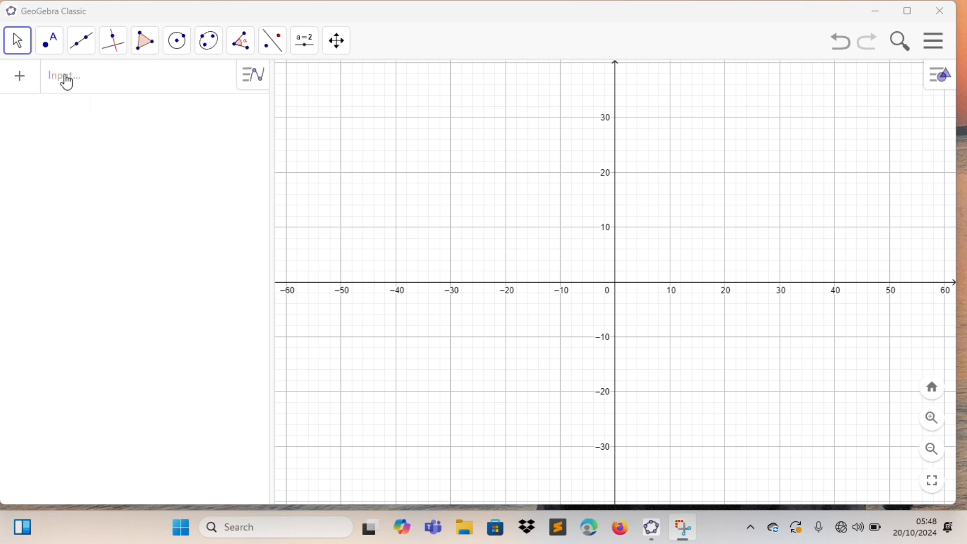
Enter the inequality 2x + y ≤ 34 in the empty algebra input row.
left_click(67, 80)
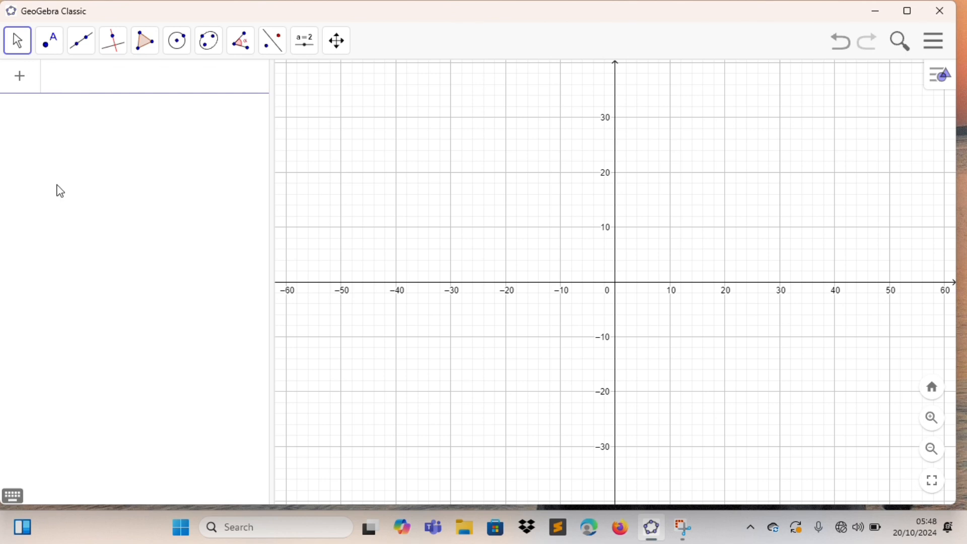
left_click(12, 497)
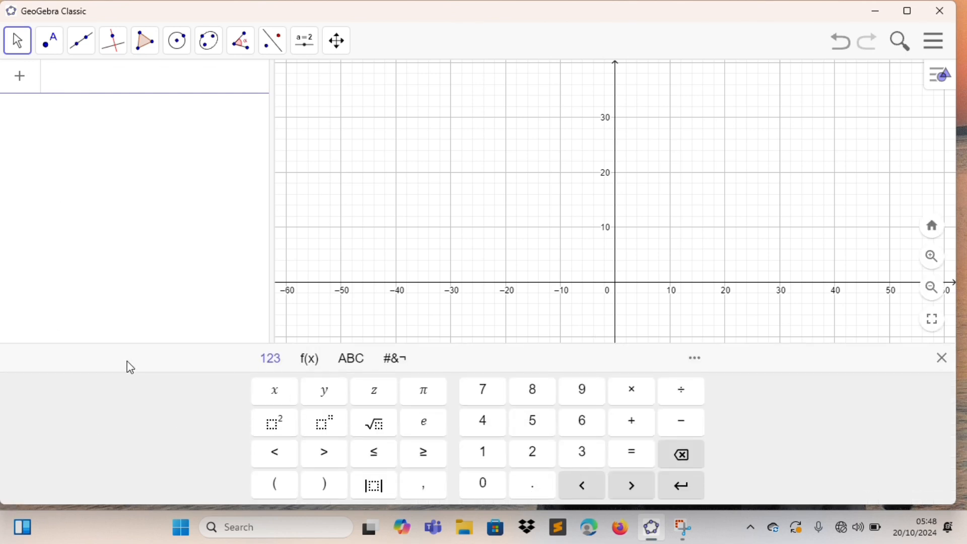
left_click(531, 454)
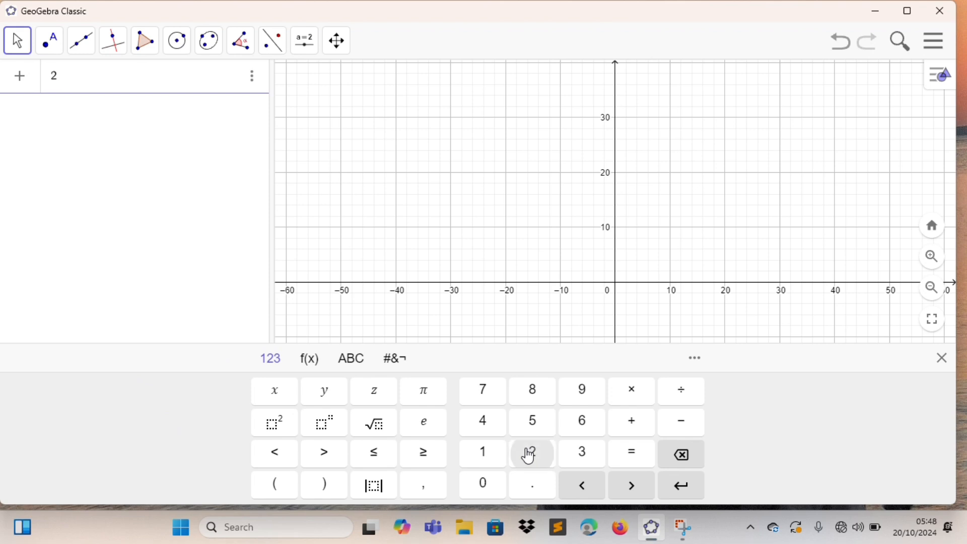
left_click(280, 394)
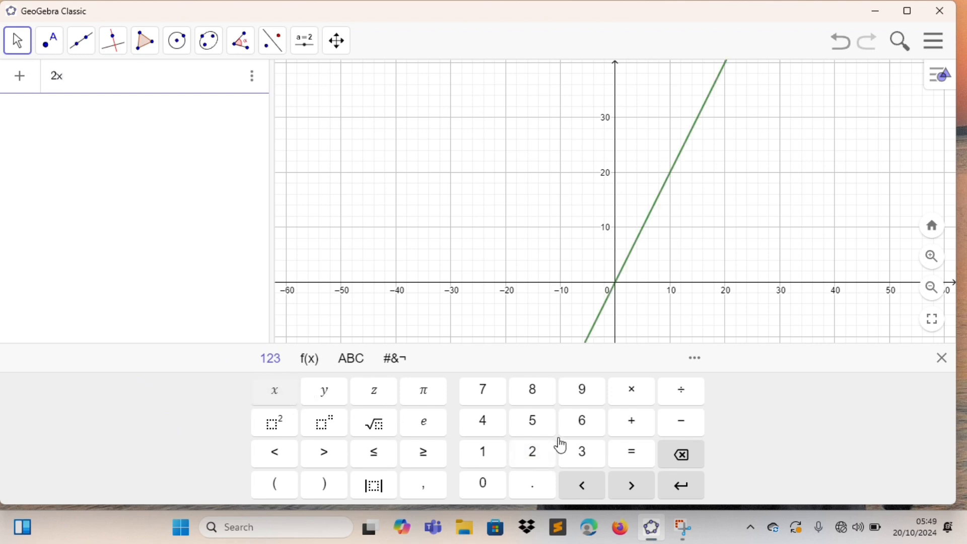
left_click(632, 426)
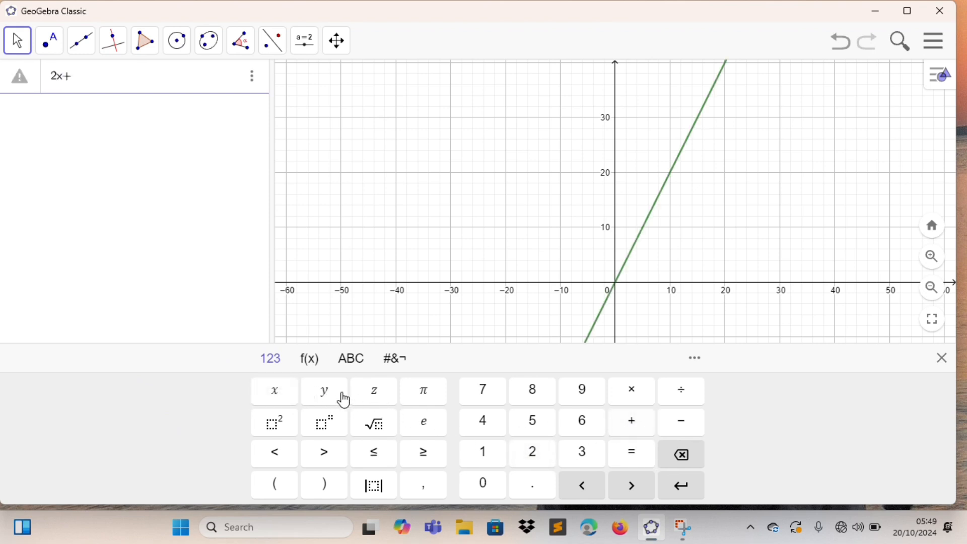
left_click(326, 395)
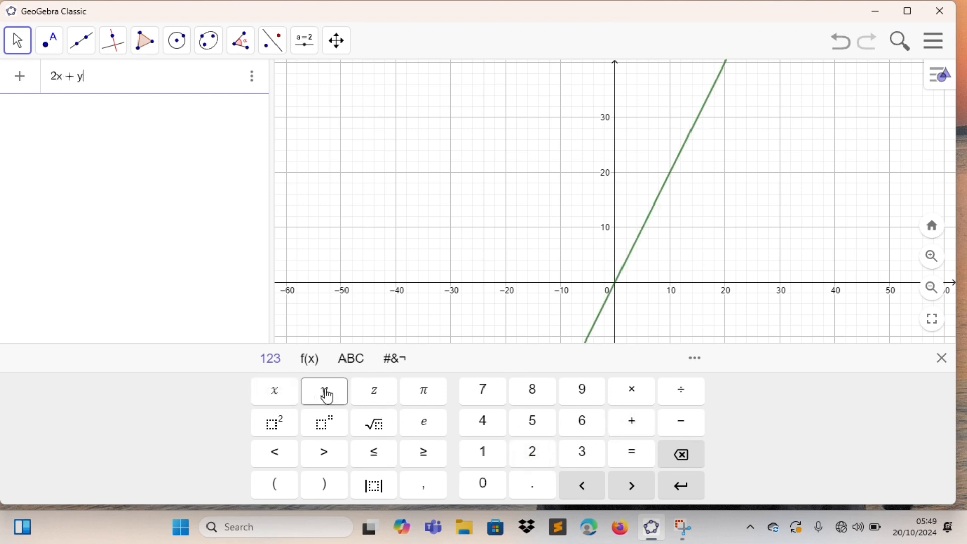
left_click(379, 455)
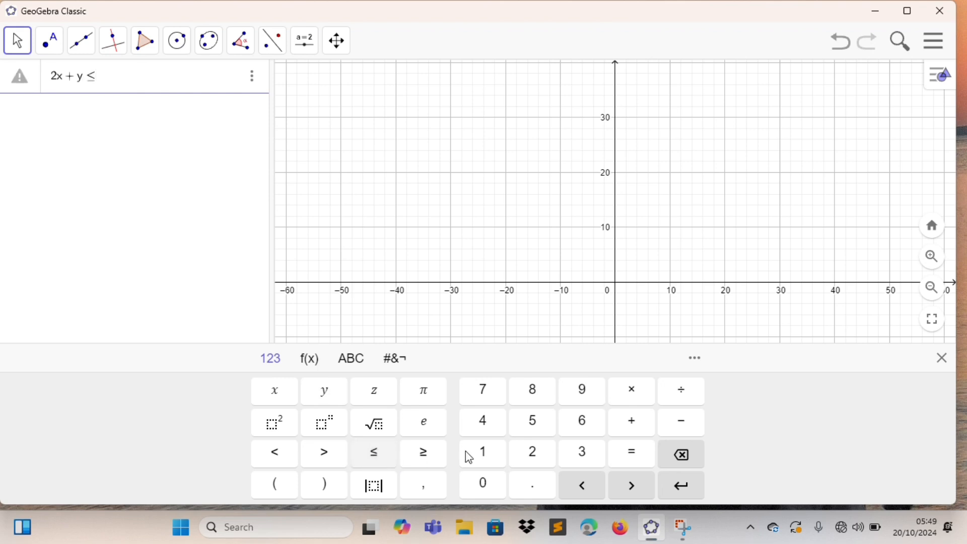
left_click(579, 454)
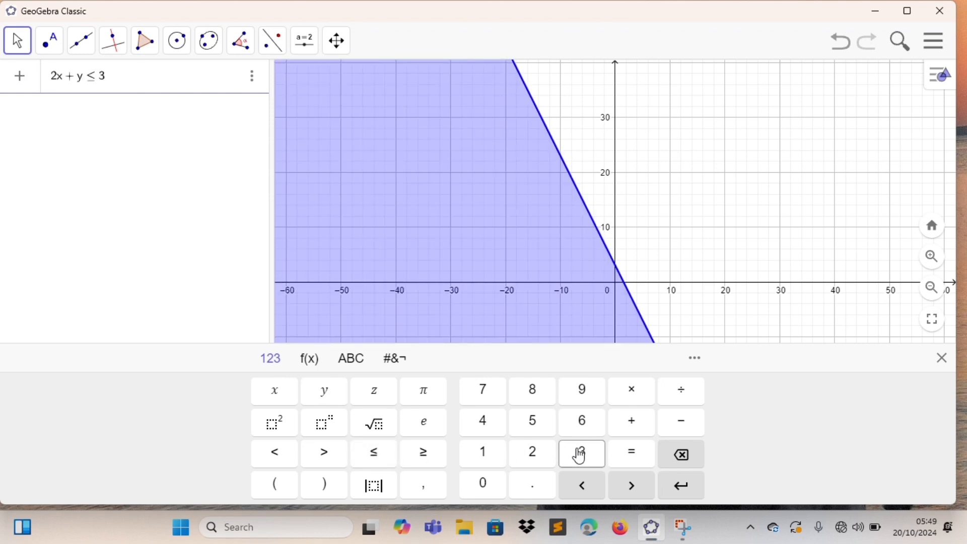
left_click(485, 423)
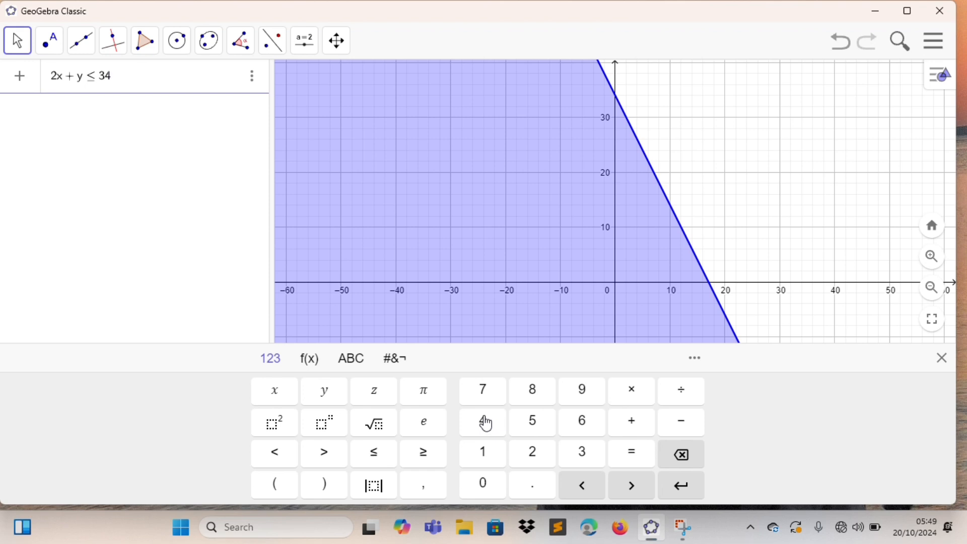
Extend the inequality with a logical AND (∧) followed by the second constraint's expression 20000x + 30000y.
left_click(402, 361)
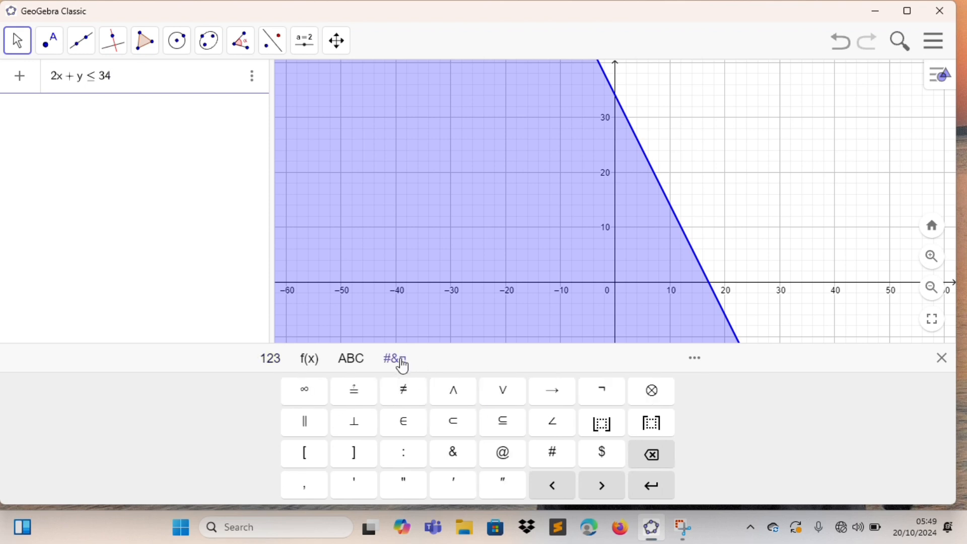
left_click(459, 395)
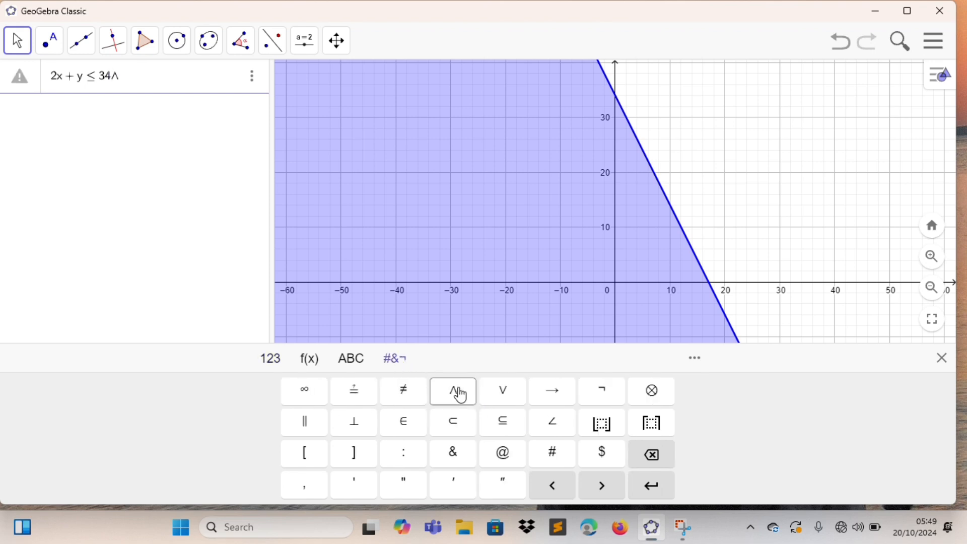
left_click(286, 361)
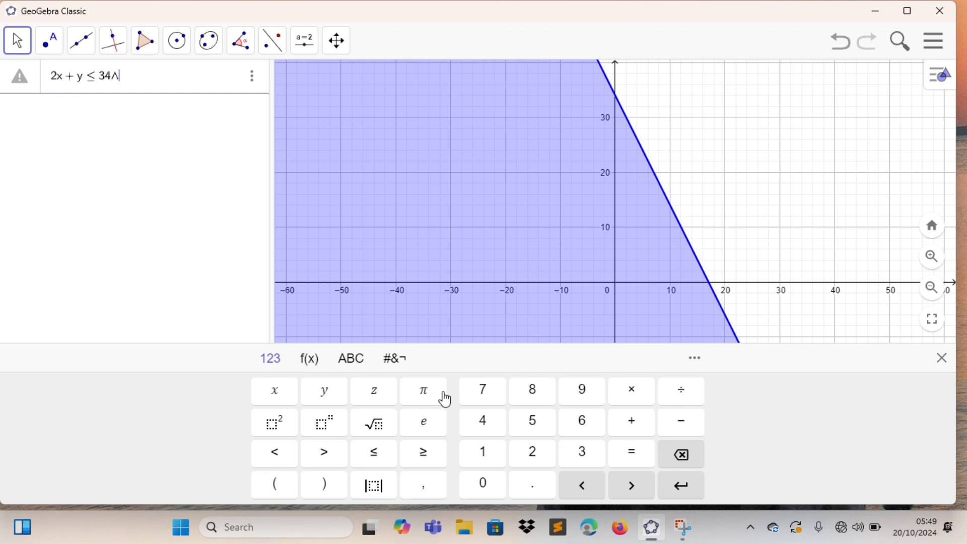
left_click(532, 451)
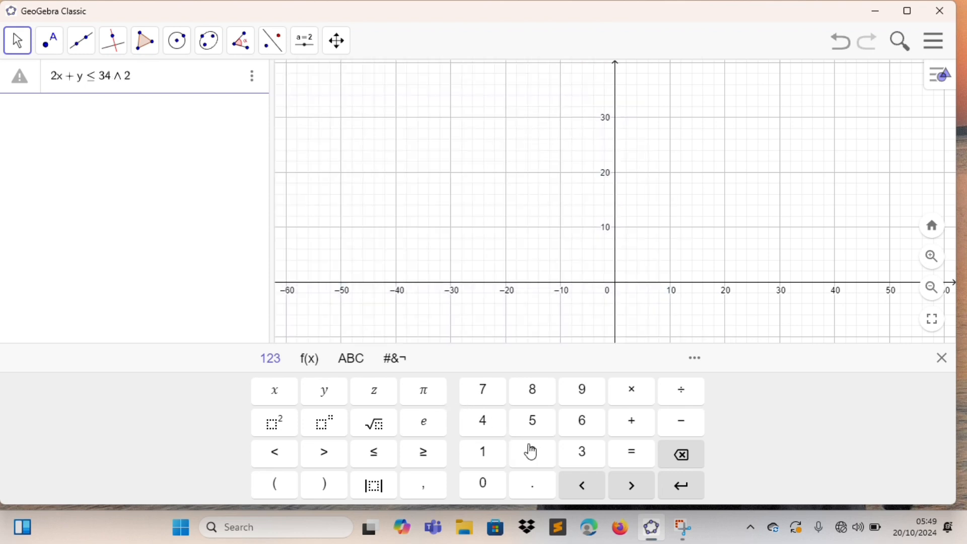
left_click(490, 483)
left_click(490, 484)
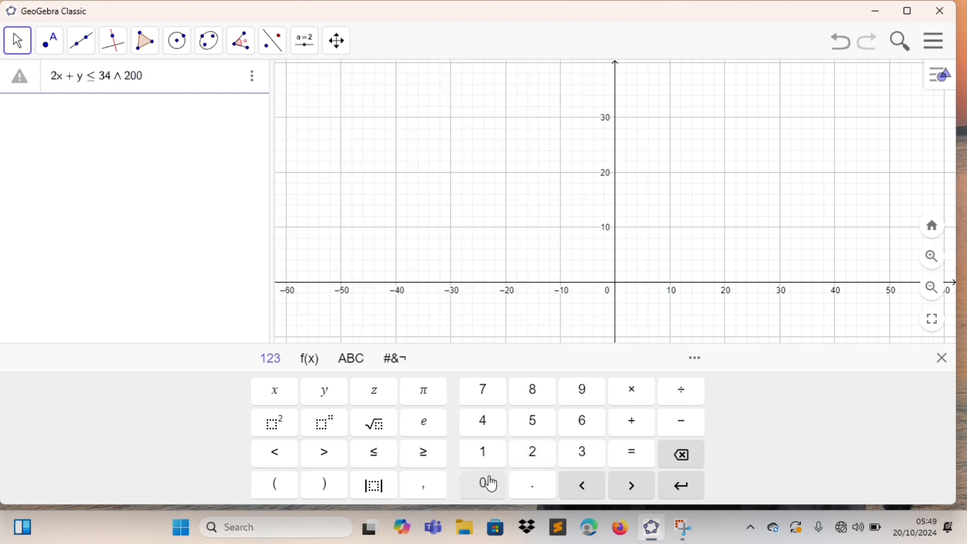
left_click(490, 483)
left_click(490, 483)
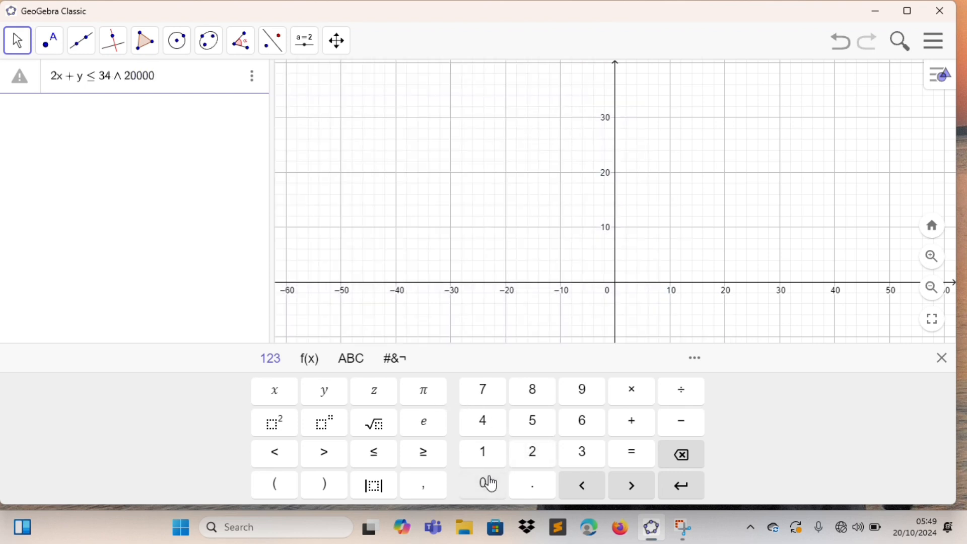
left_click(276, 396)
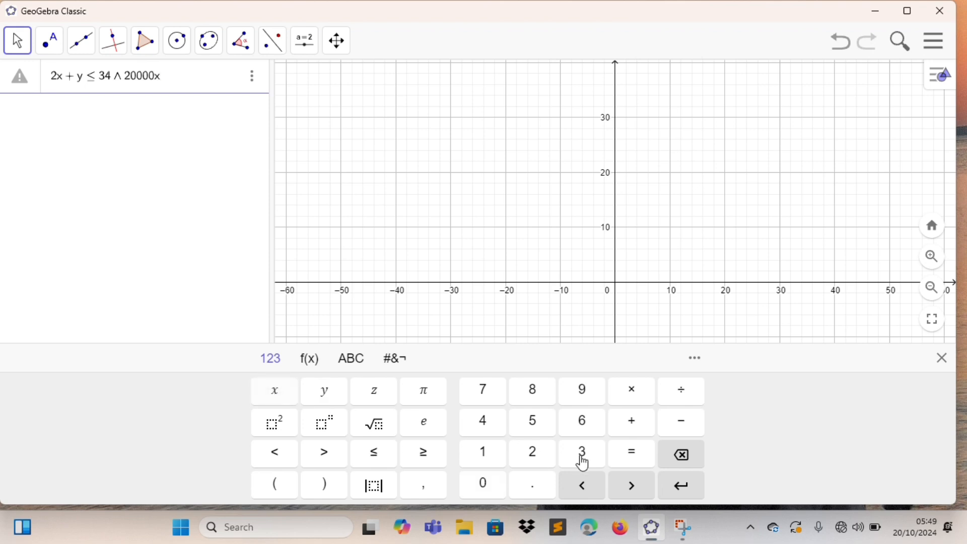
left_click(629, 434)
left_click(580, 459)
left_click(494, 489)
left_click(494, 490)
left_click(494, 489)
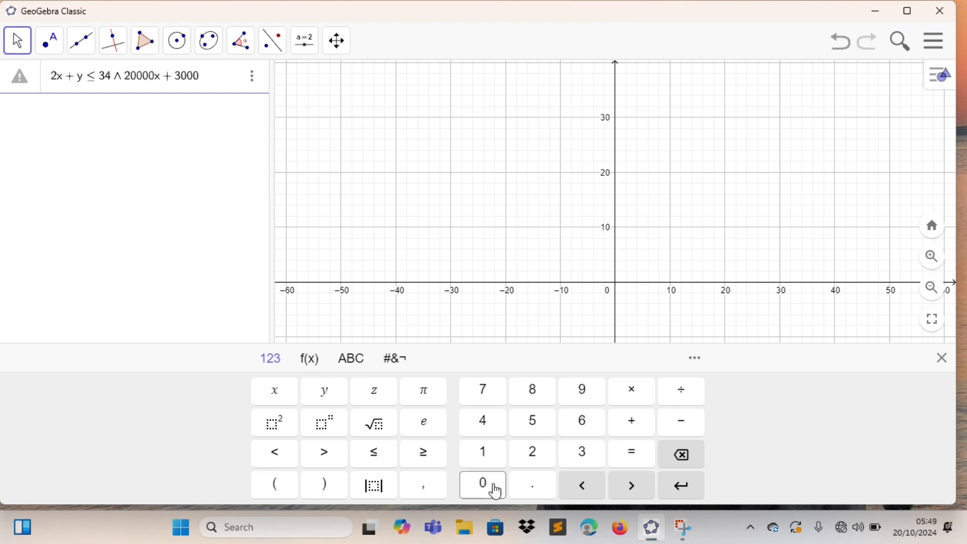
left_click(495, 490)
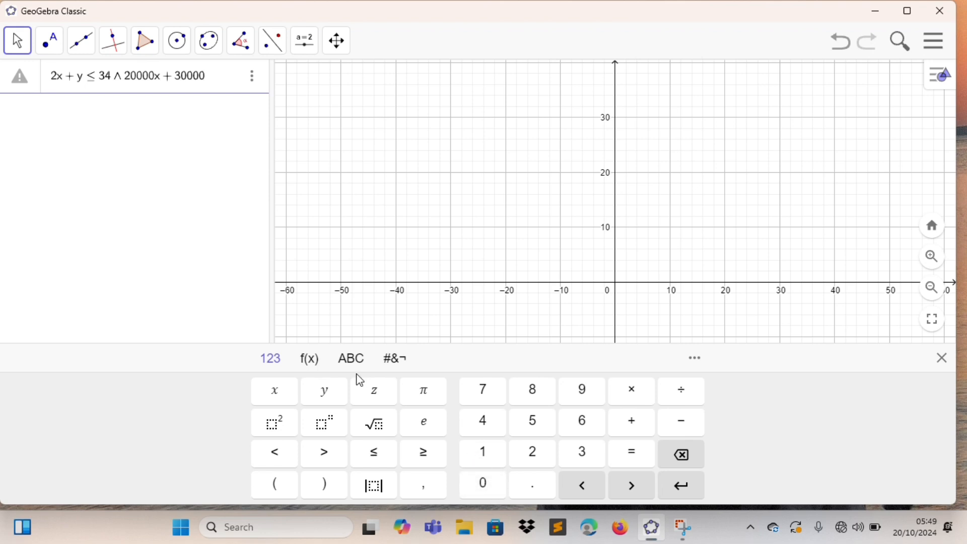
left_click(339, 394)
Complete the second constraint by limiting its expression to ≤ 600000.
left_click(380, 456)
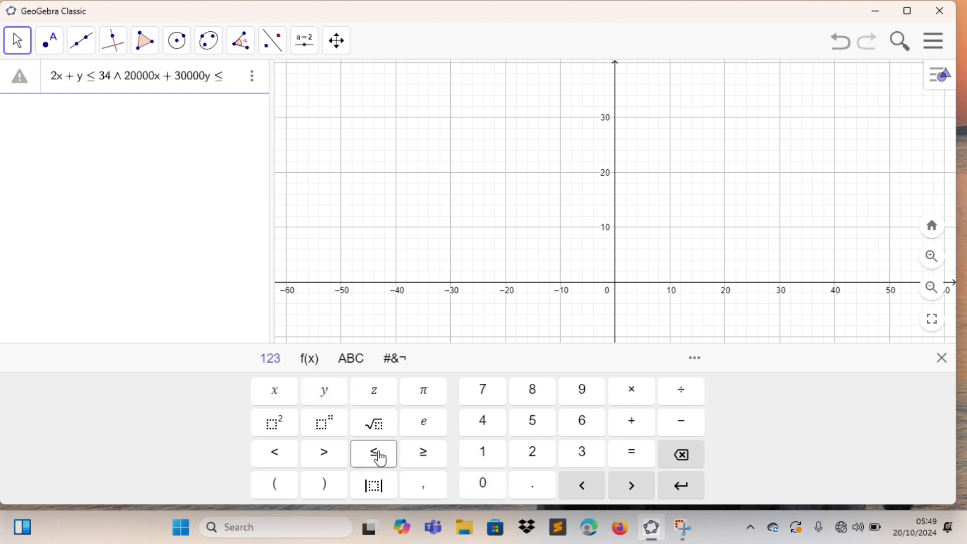
left_click(577, 425)
left_click(487, 484)
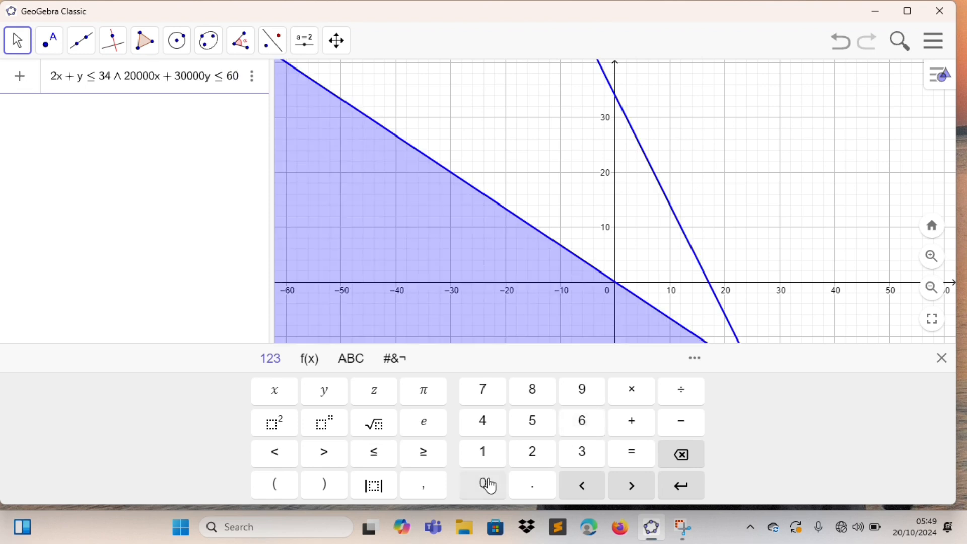
left_click(487, 484)
left_click(486, 484)
left_click(487, 484)
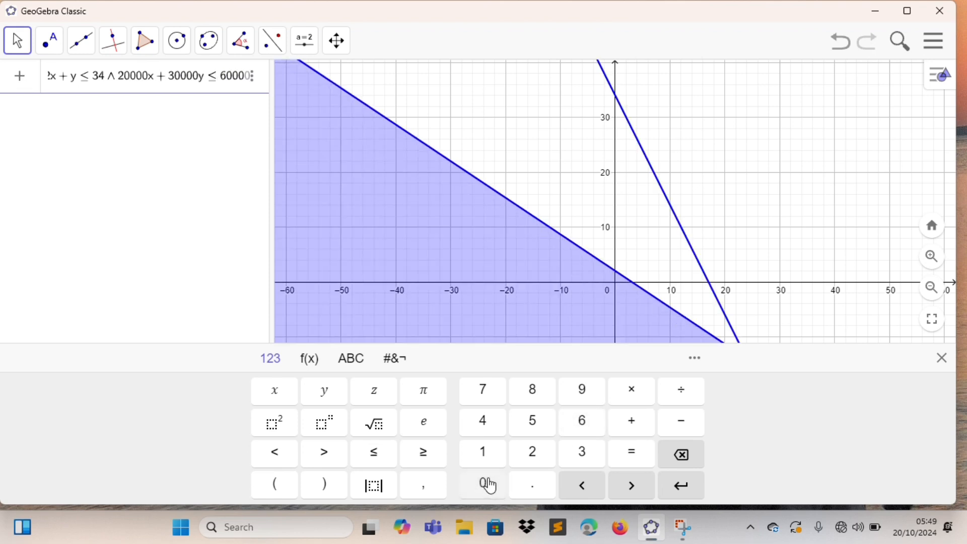
left_click(487, 484)
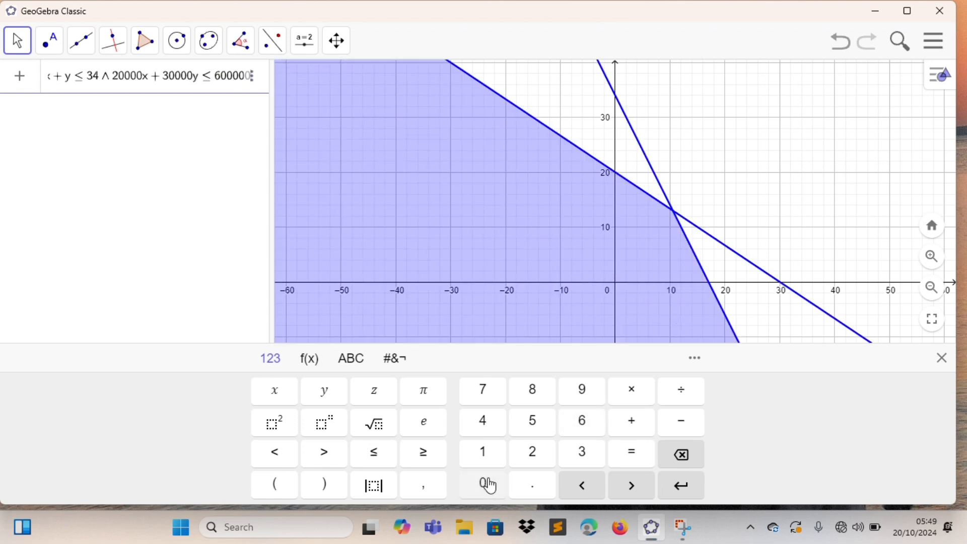
Append the non-negativity condition ∧ x ≥ 0 to the combined inequality.
left_click(393, 359)
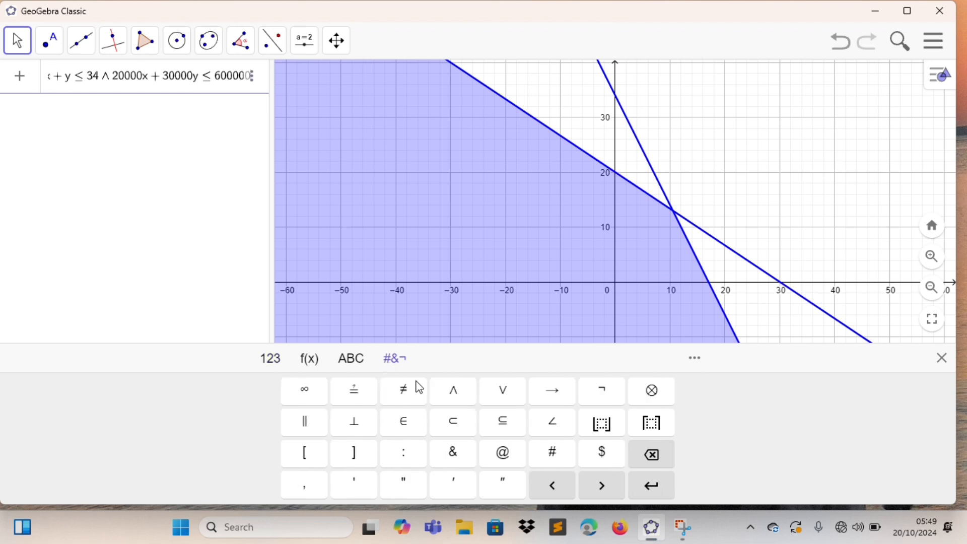
left_click(453, 395)
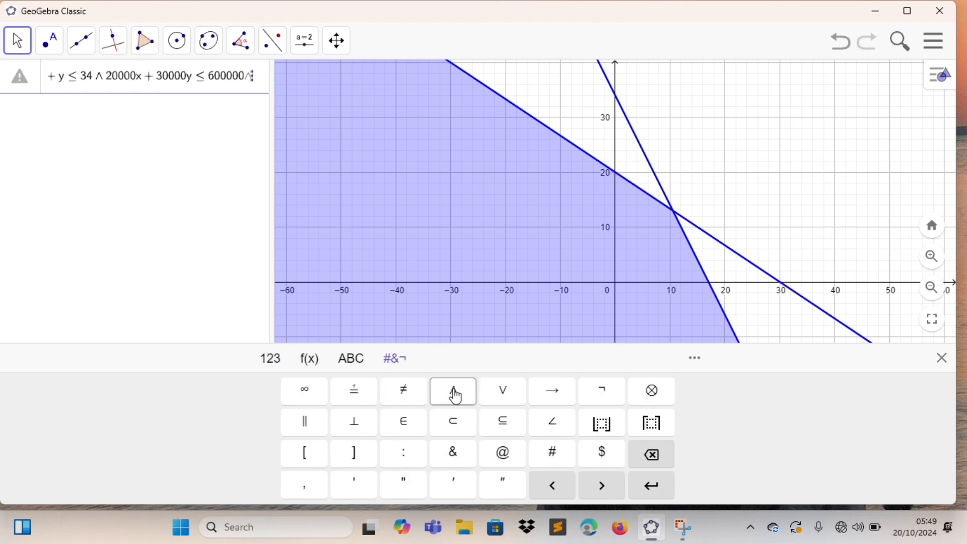
left_click(283, 365)
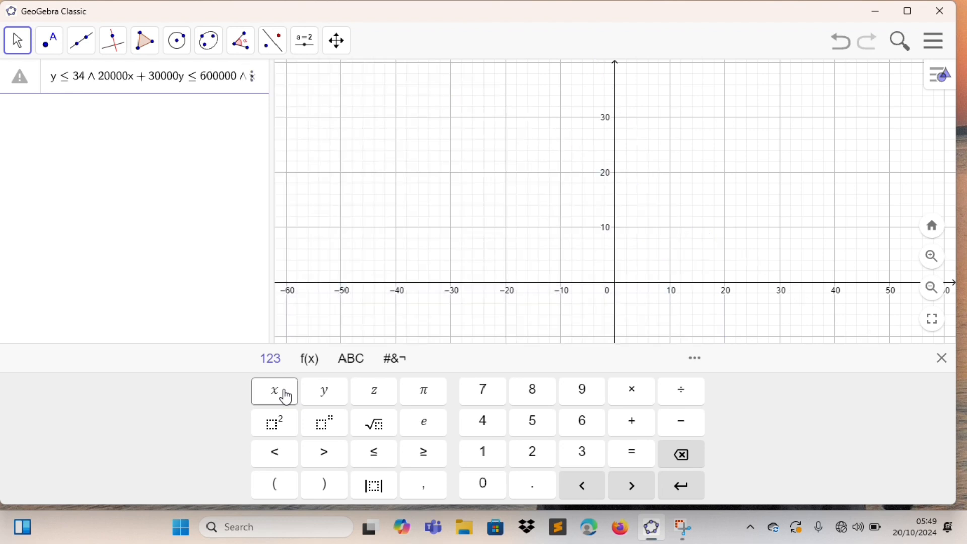
left_click(285, 395)
left_click(422, 456)
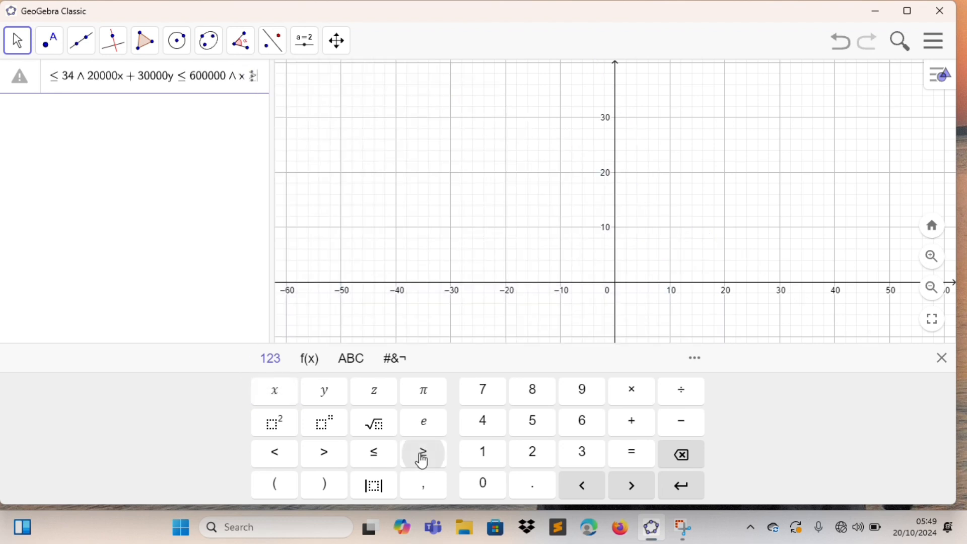
left_click(482, 484)
Append ∧ y ≥ 0, confirm the combined inequality, and hide the on-screen keyboard.
left_click(392, 364)
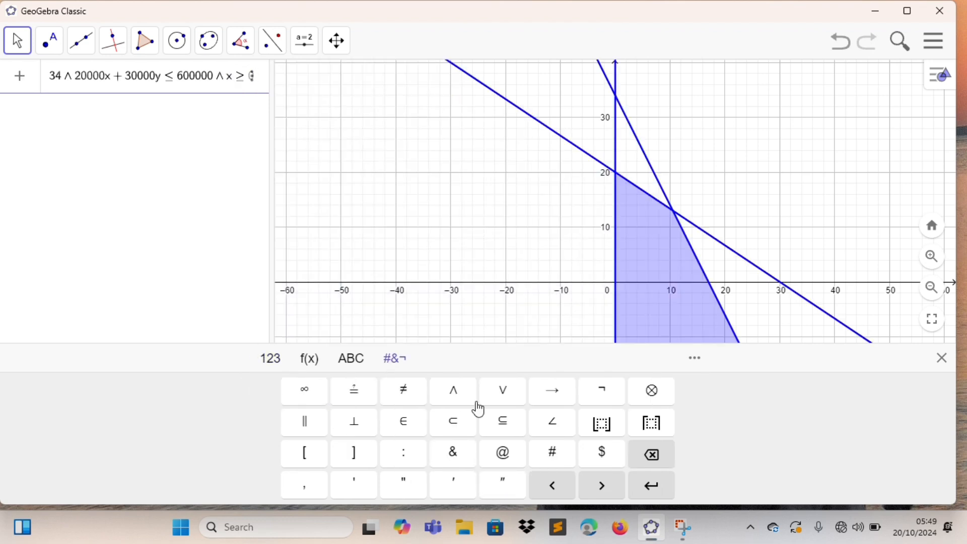
left_click(454, 393)
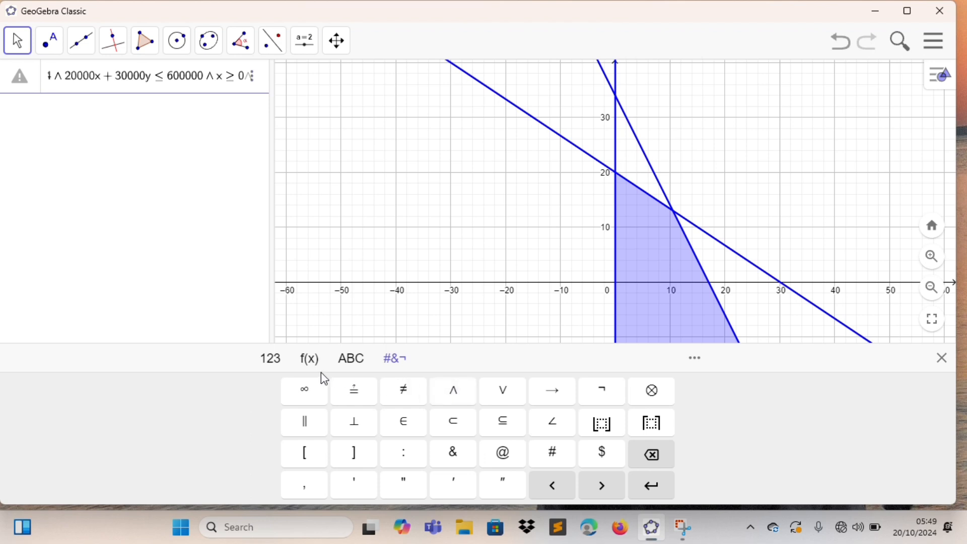
left_click(272, 359)
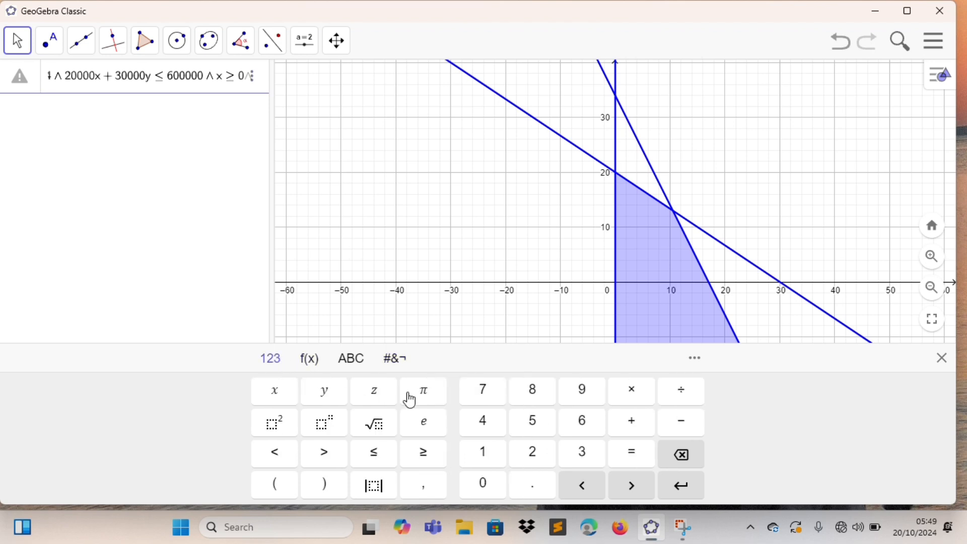
left_click(335, 400)
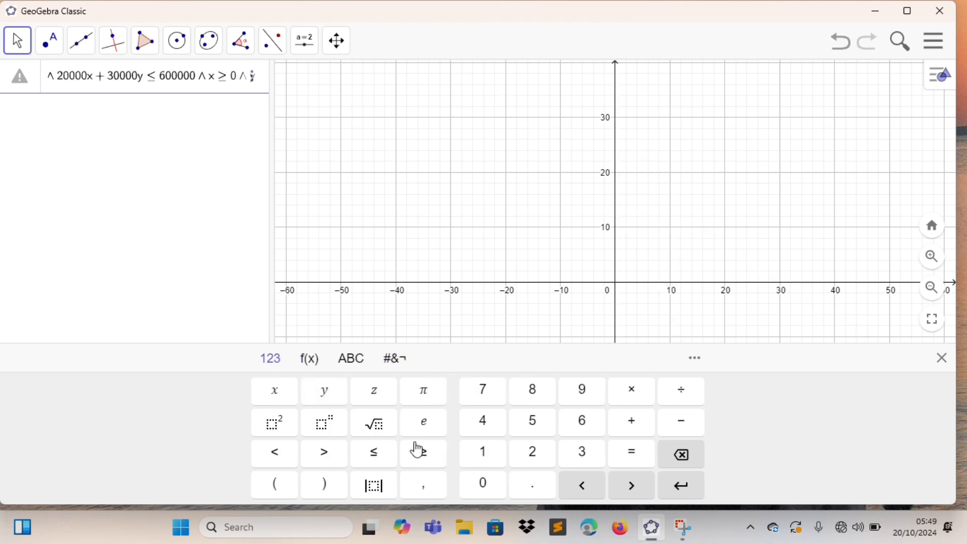
left_click(479, 484)
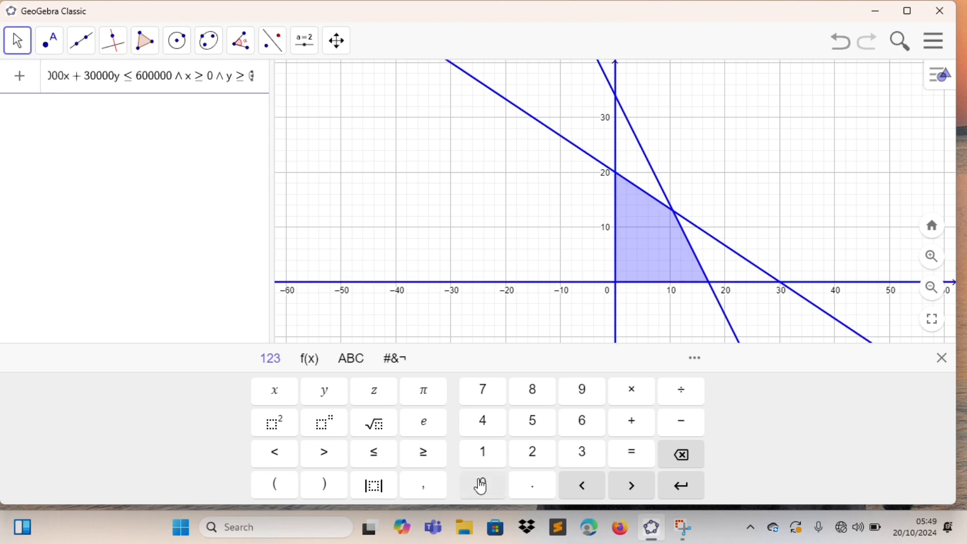
key("Return")
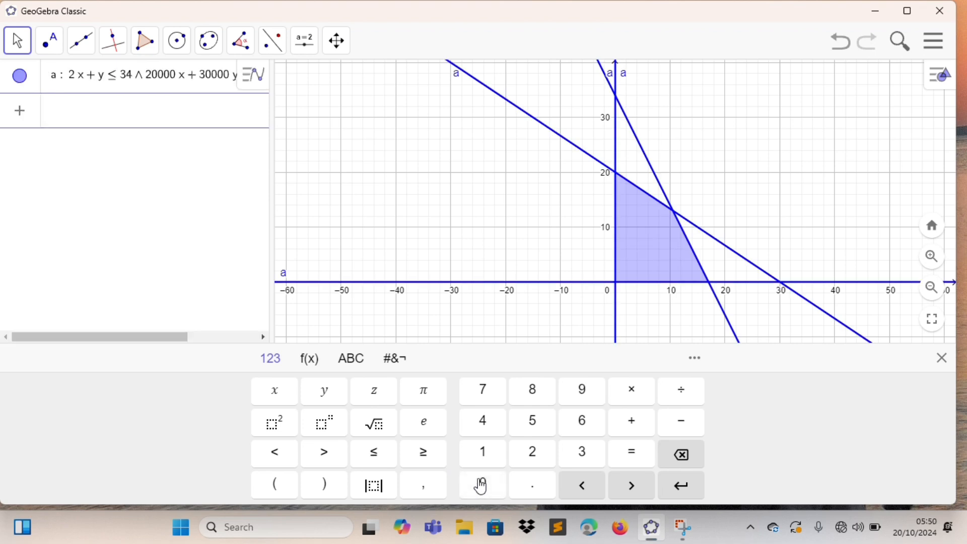
left_click(941, 358)
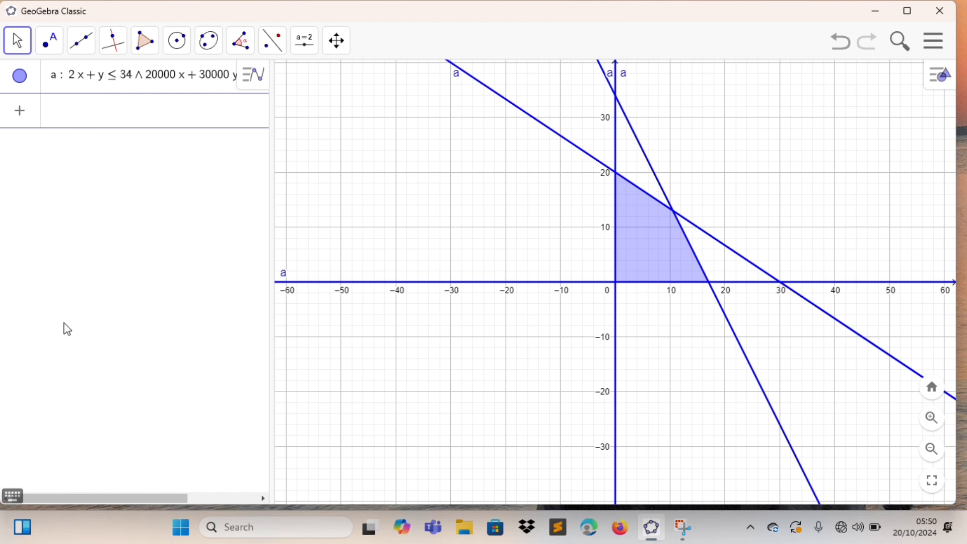
Bring up the on-screen keyboard and add the first constraint's boundary line as the equation 2x + y = 34.
left_click(13, 495)
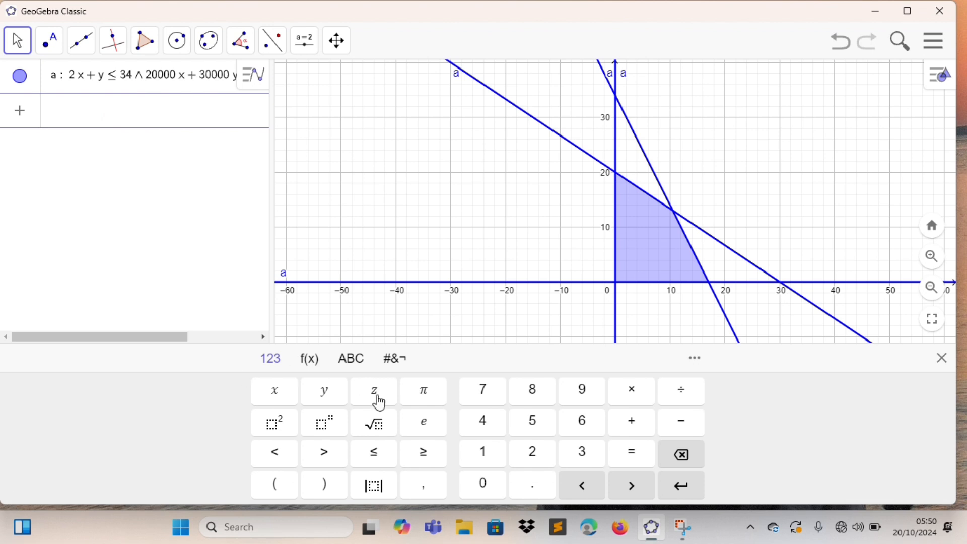
left_click(534, 452)
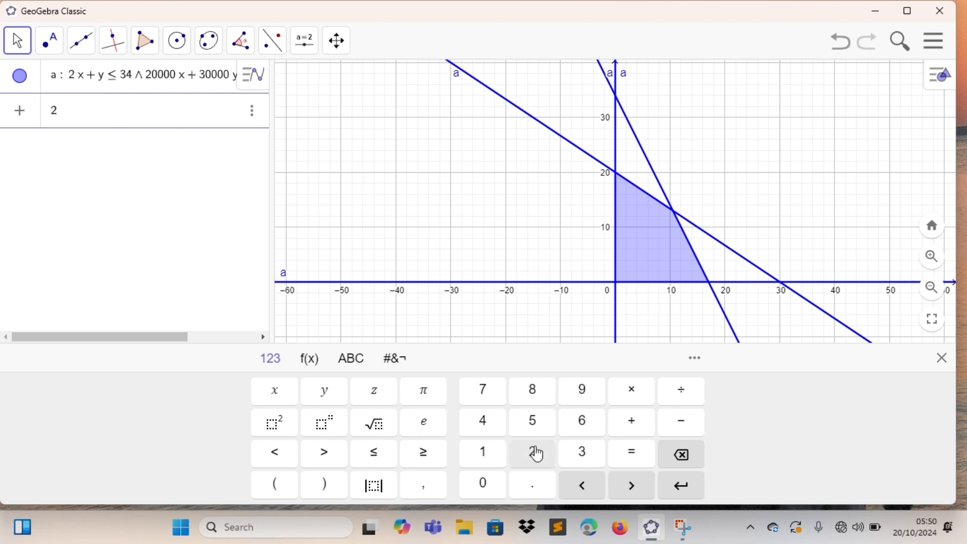
left_click(279, 398)
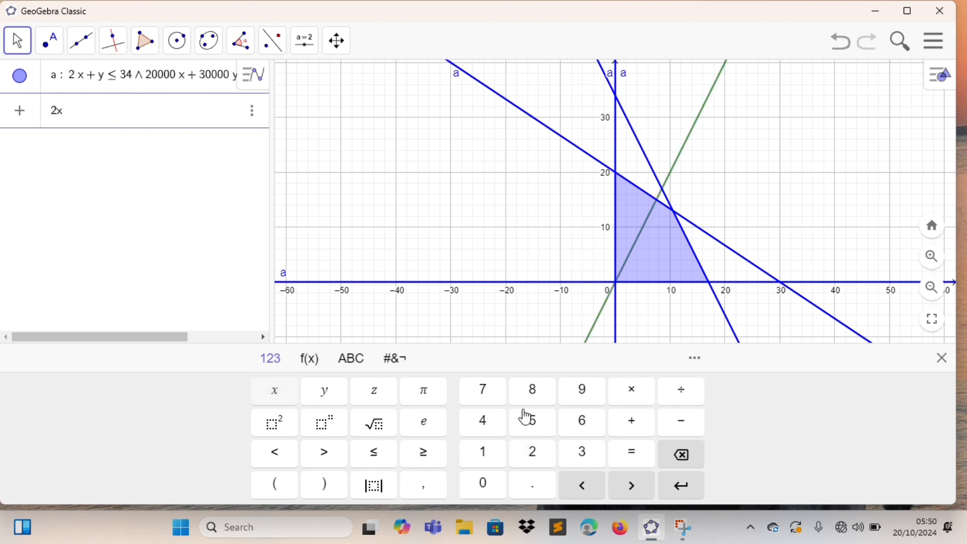
left_click(623, 431)
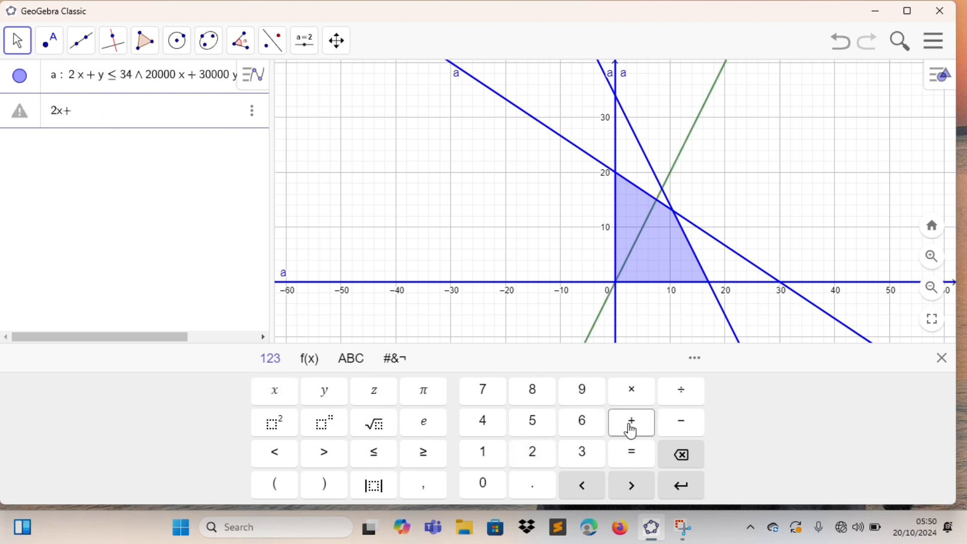
left_click(329, 397)
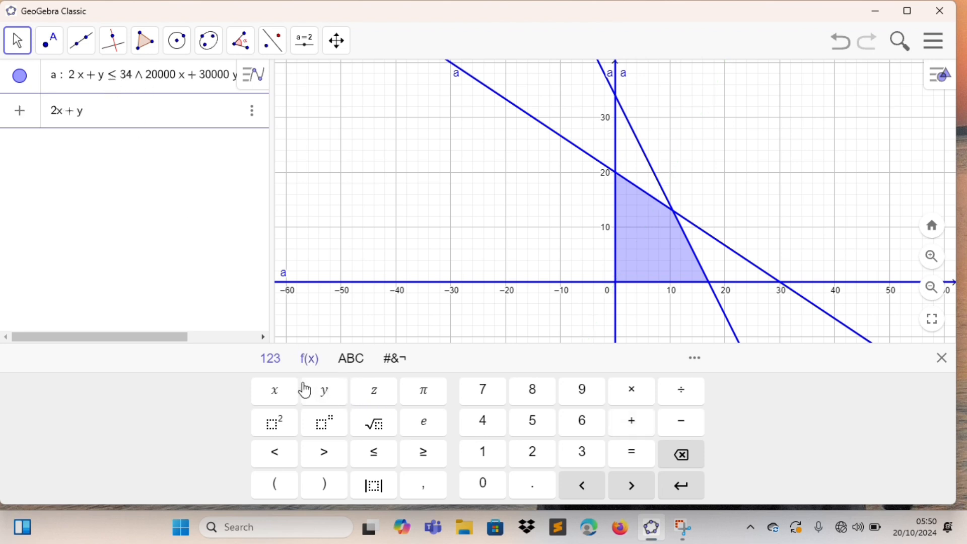
left_click(632, 455)
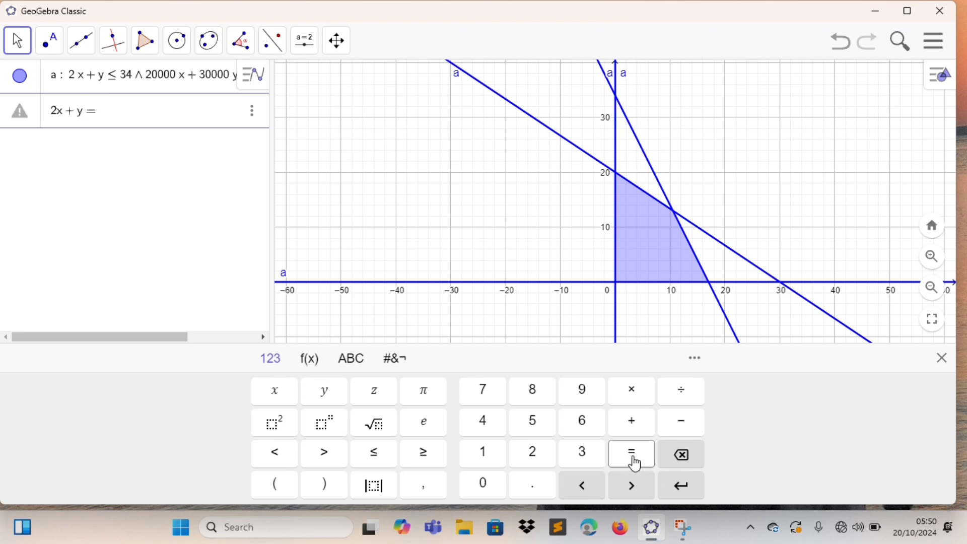
left_click(584, 460)
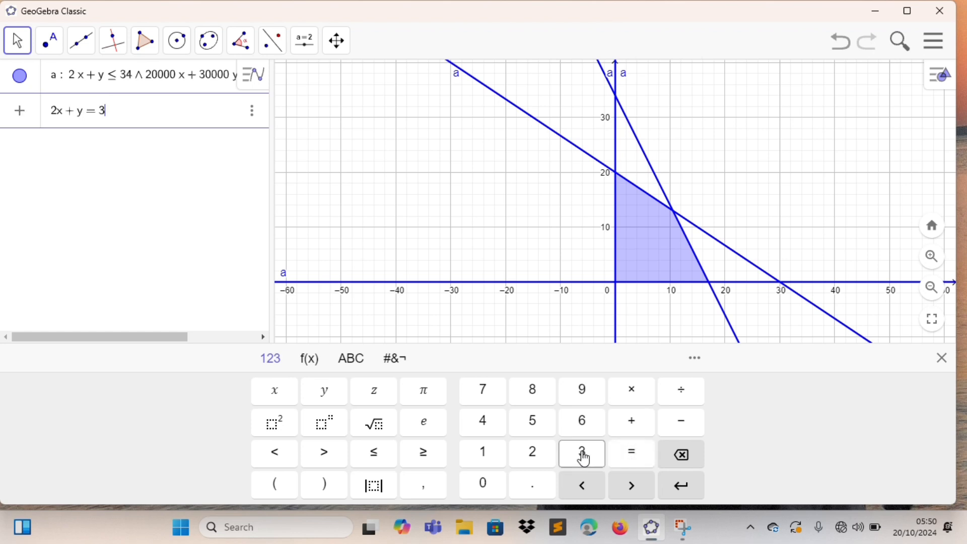
left_click(499, 426)
key("Return")
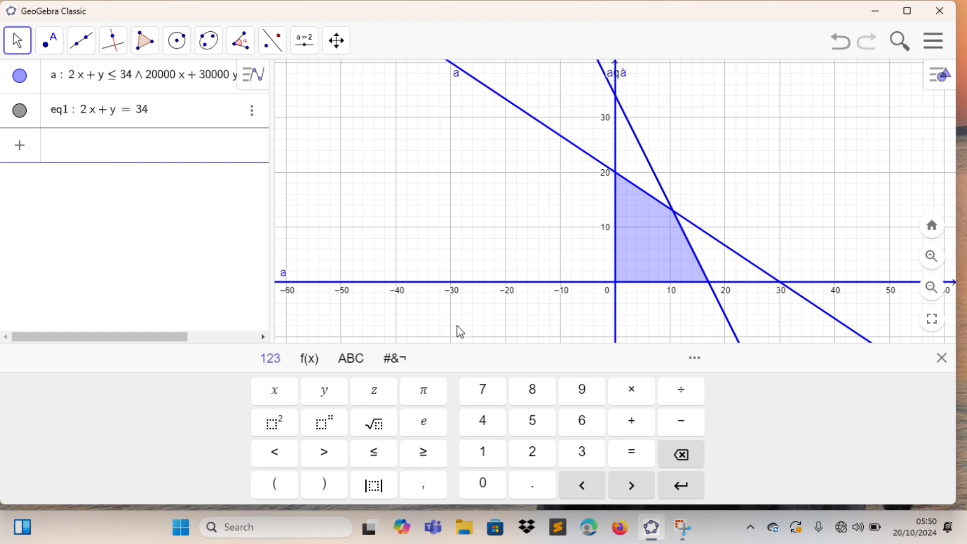
Begin the second boundary equation in a new row with the left-hand side 20000x + 30000y.
left_click(537, 456)
left_click(485, 490)
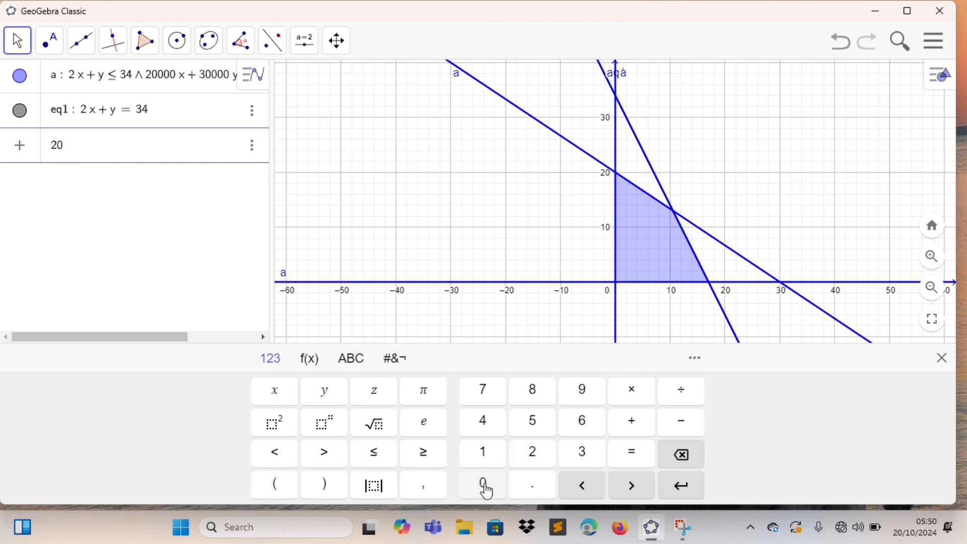
left_click(485, 490)
left_click(486, 490)
left_click(486, 490)
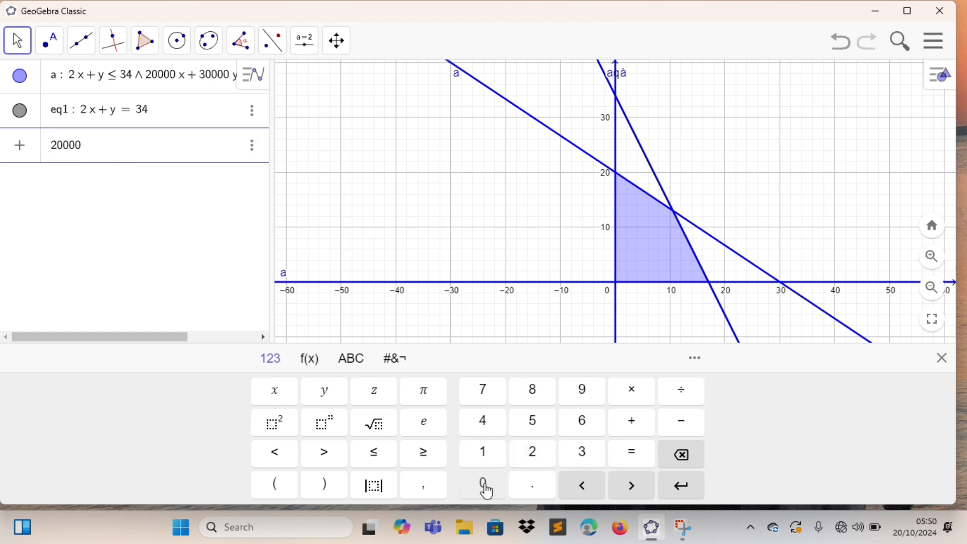
left_click(284, 393)
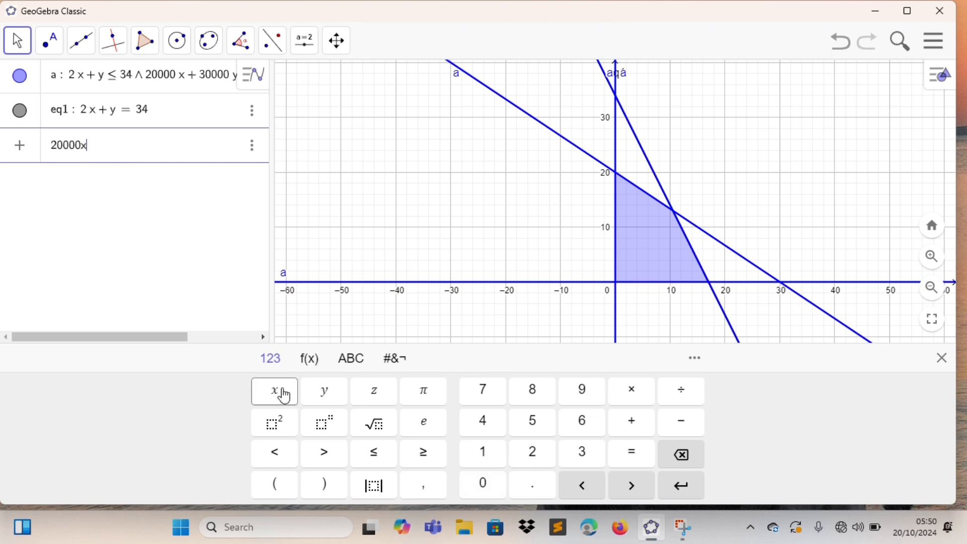
left_click(626, 422)
left_click(573, 461)
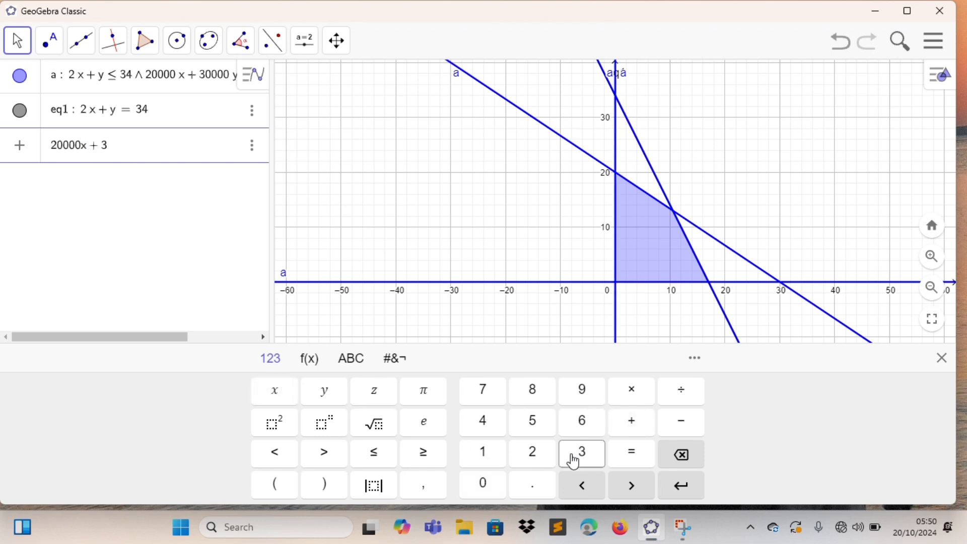
left_click(494, 486)
left_click(494, 486)
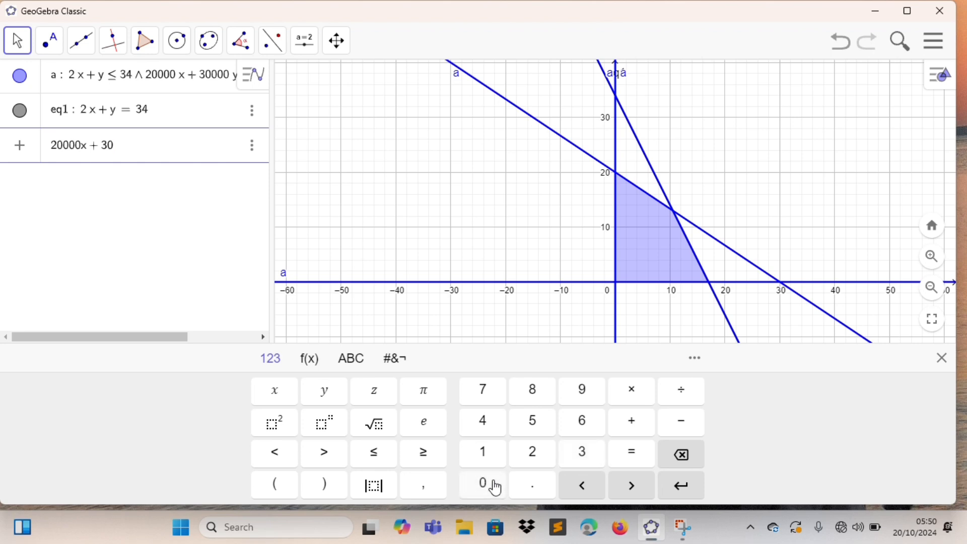
left_click(495, 486)
left_click(495, 486)
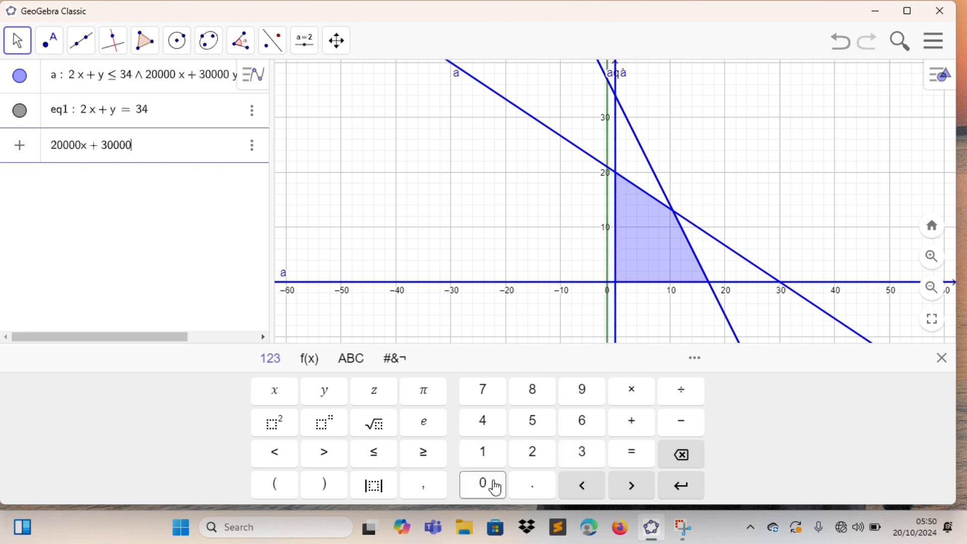
left_click(326, 394)
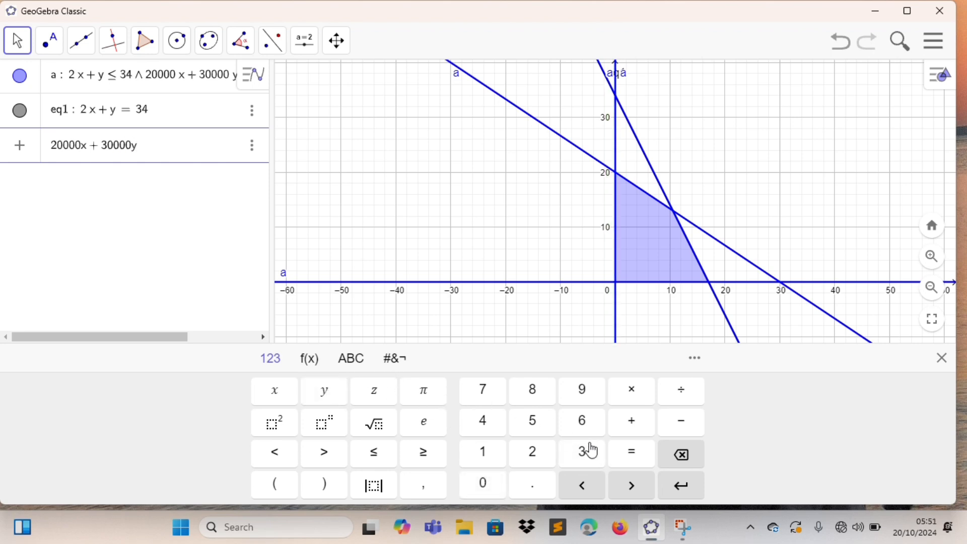
Complete the second boundary equation by setting its expression equal to 600000 and confirm it.
left_click(624, 459)
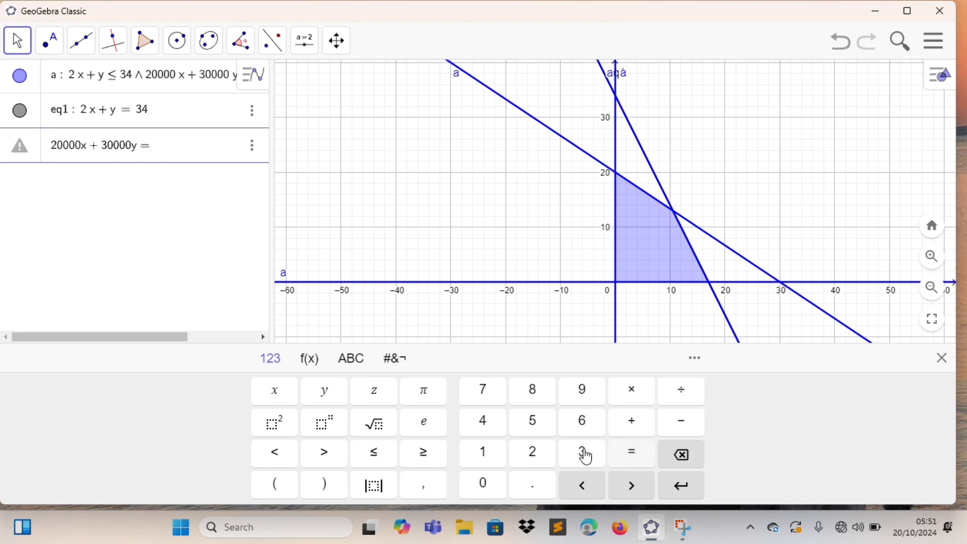
left_click(582, 421)
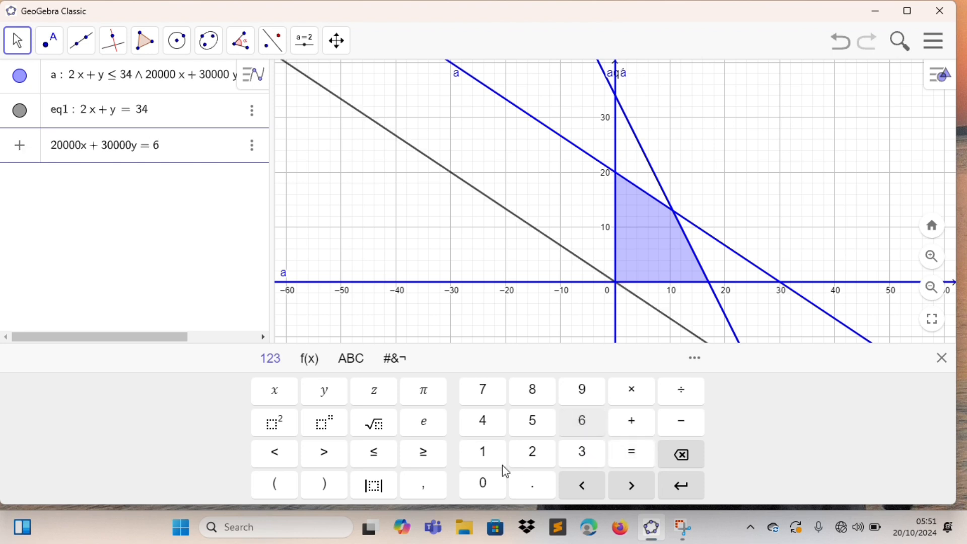
left_click(483, 485)
left_click(483, 485)
left_click(483, 485)
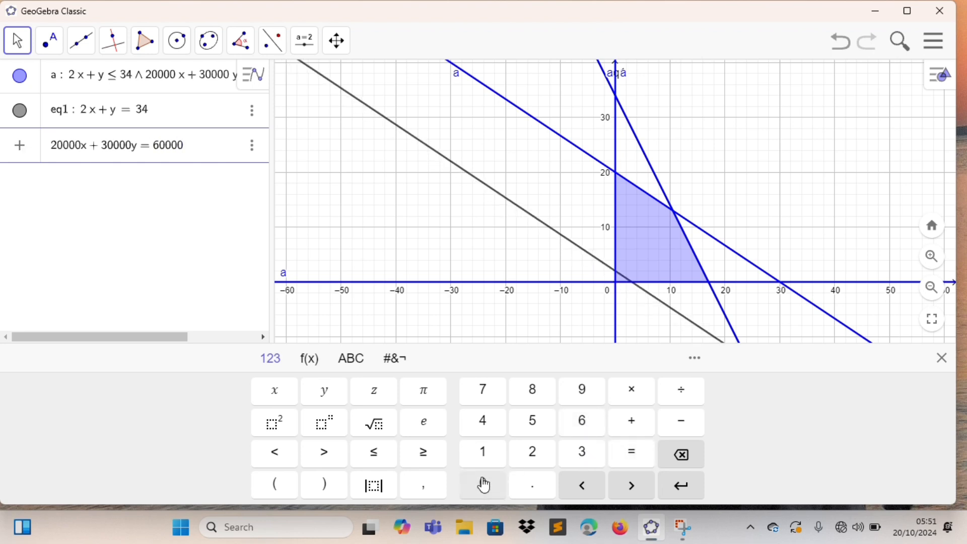
left_click(483, 485)
key("Return")
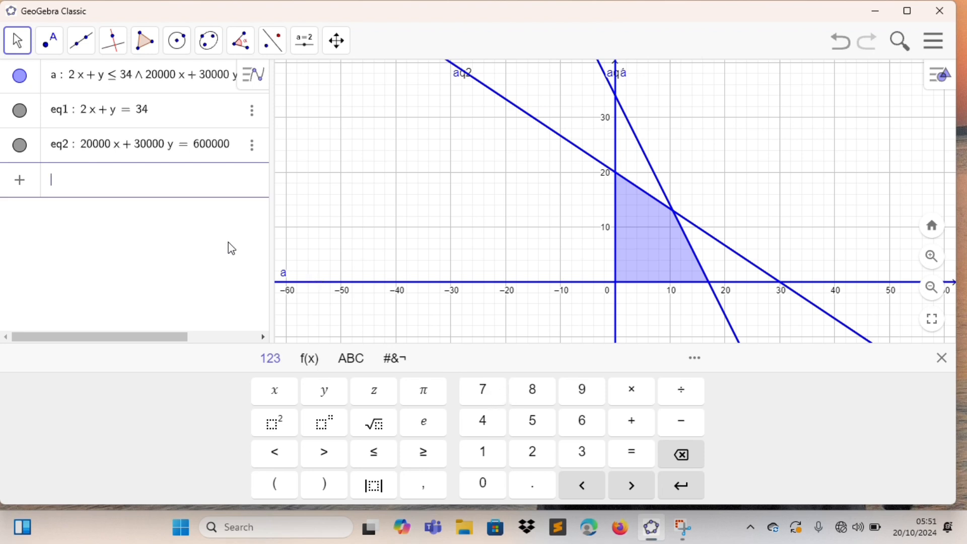
Add the vertical boundary line x = 0 as a separate equation.
left_click(277, 395)
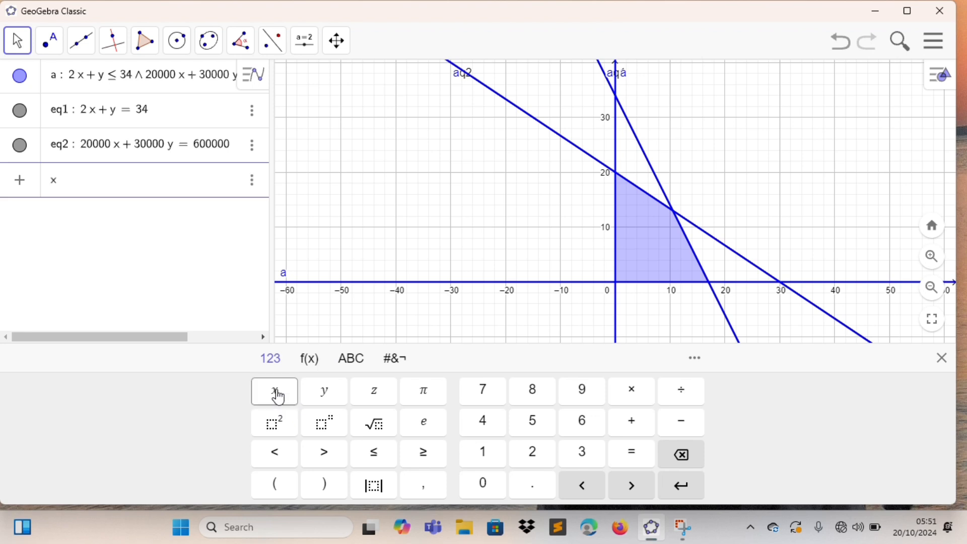
left_click(629, 463)
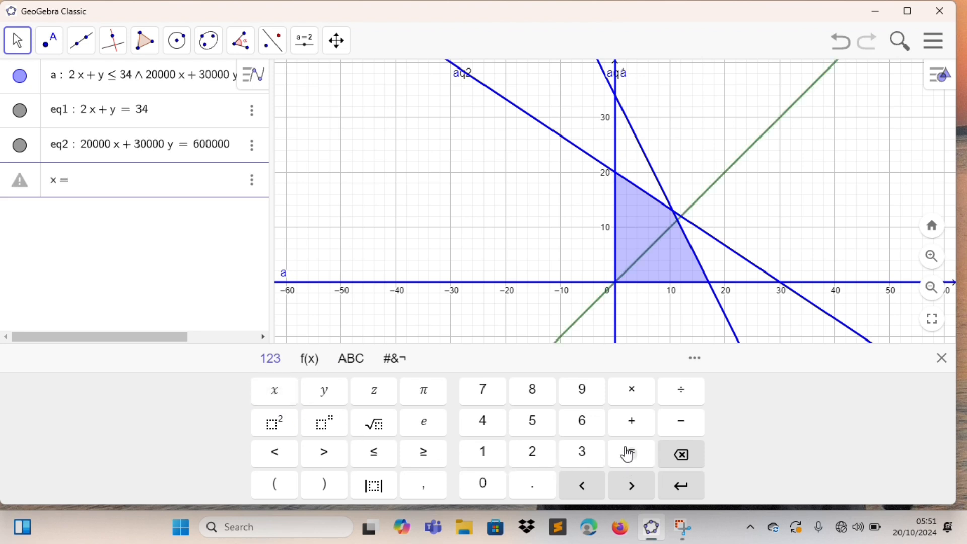
left_click(495, 484)
key("Return")
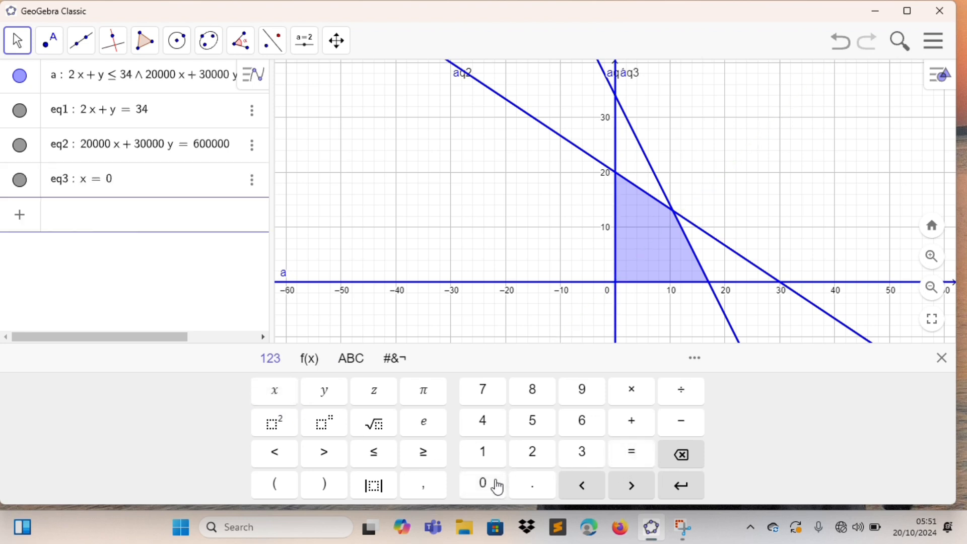
Add the horizontal boundary line y = 0 as a separate equation and hide the on-screen keyboard.
left_click(315, 396)
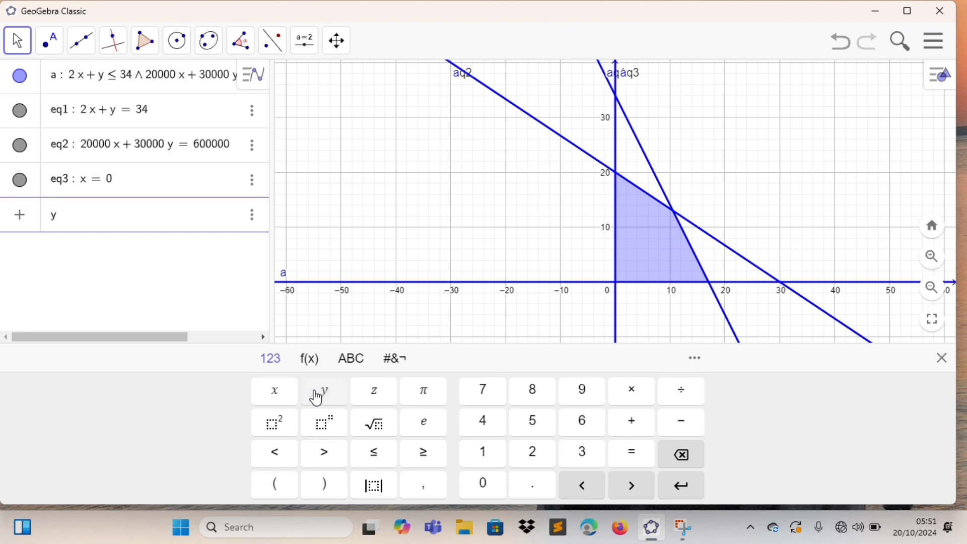
left_click(631, 462)
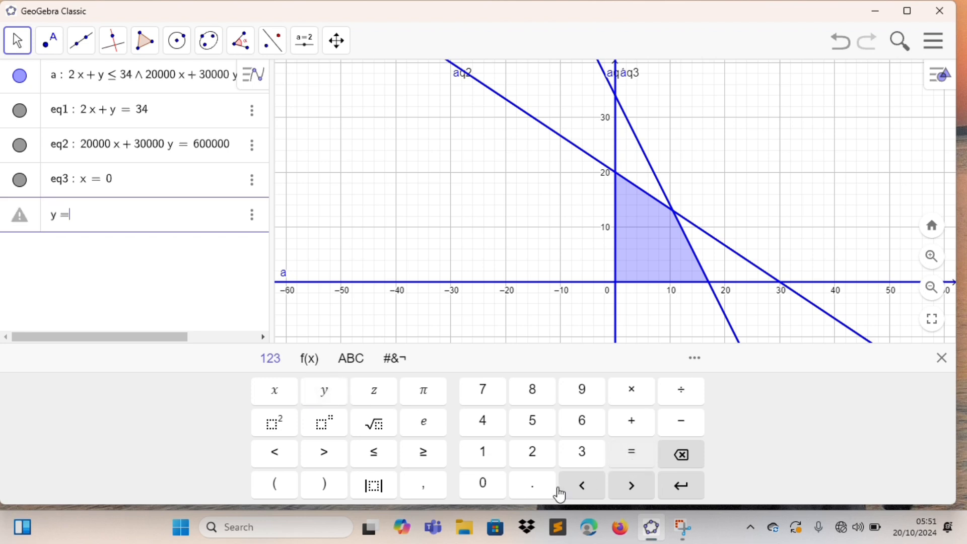
left_click(484, 487)
key("Return")
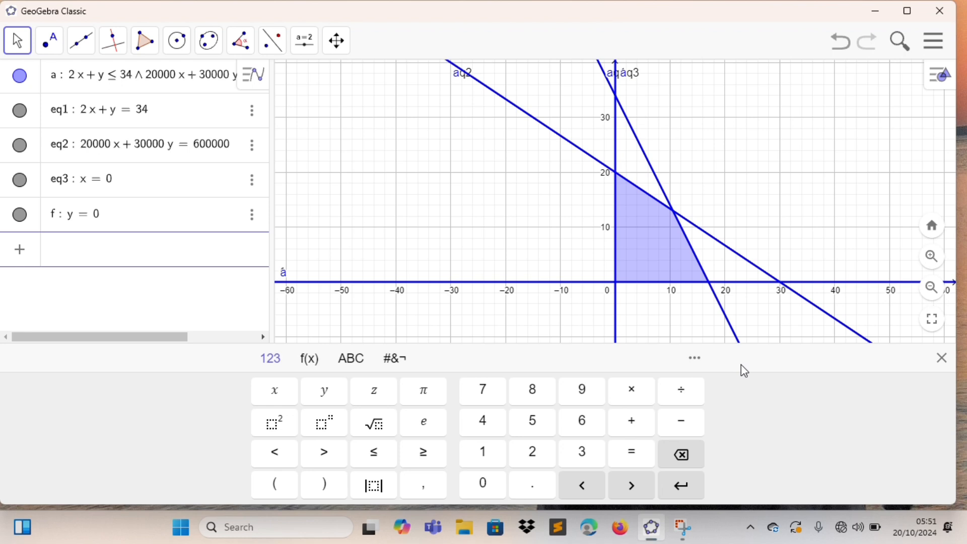
left_click(941, 359)
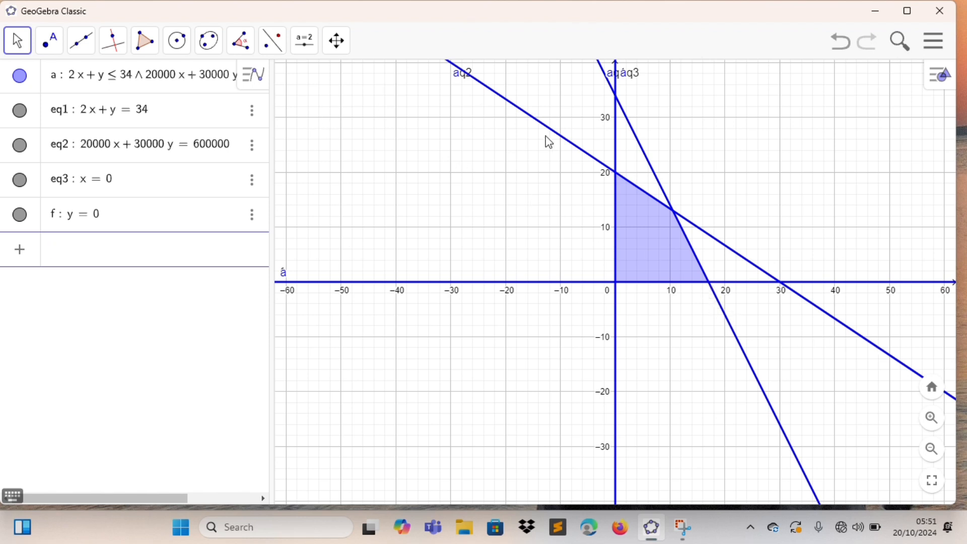
Mark the shaded region's four corners with the Intersect tool: the origin, the other x-axis corner, the upper y-axis corner, and the crossing of the two slanted lines.
left_click(52, 47)
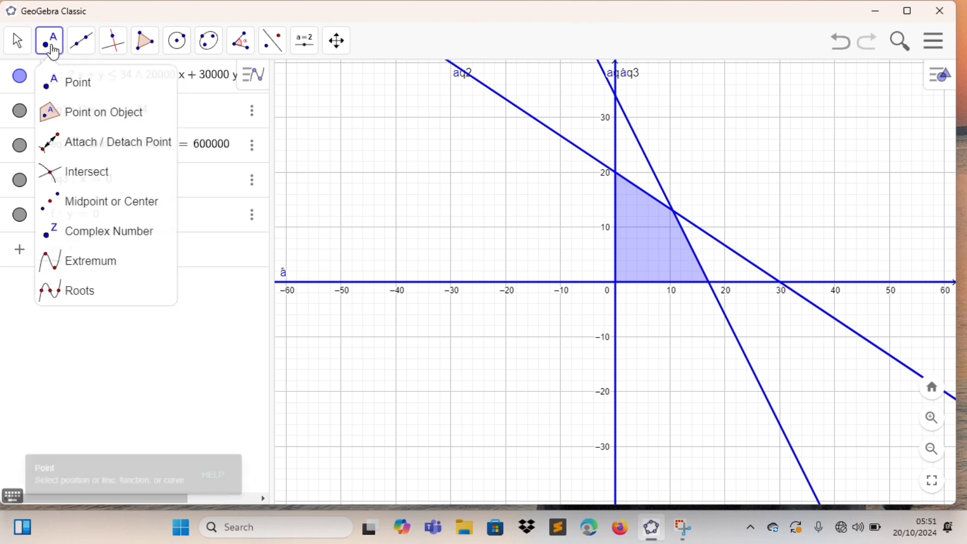
left_click(96, 184)
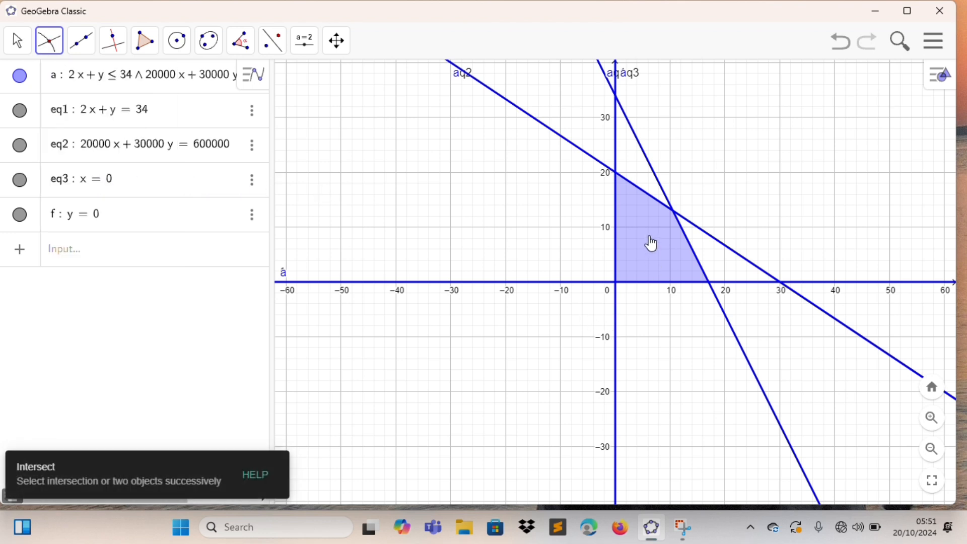
left_click(616, 285)
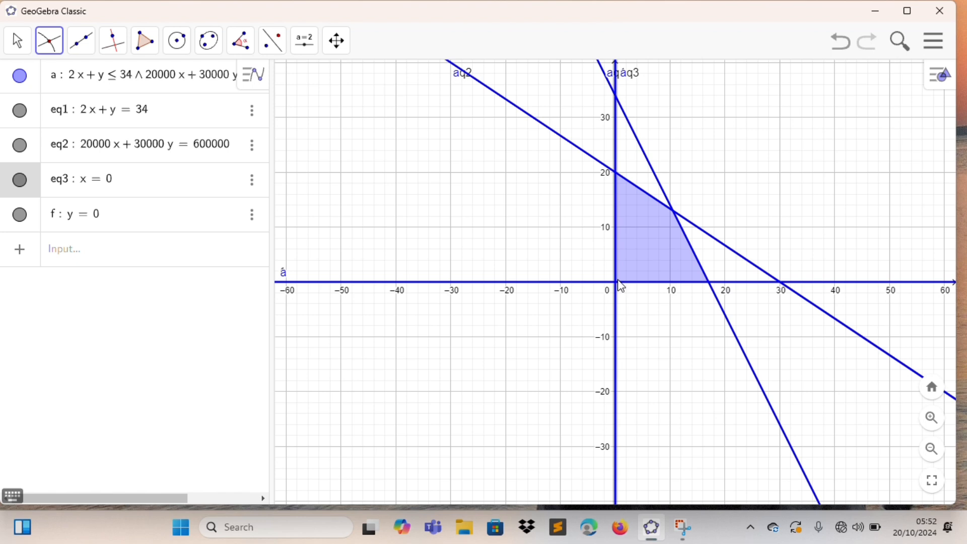
left_click(619, 283)
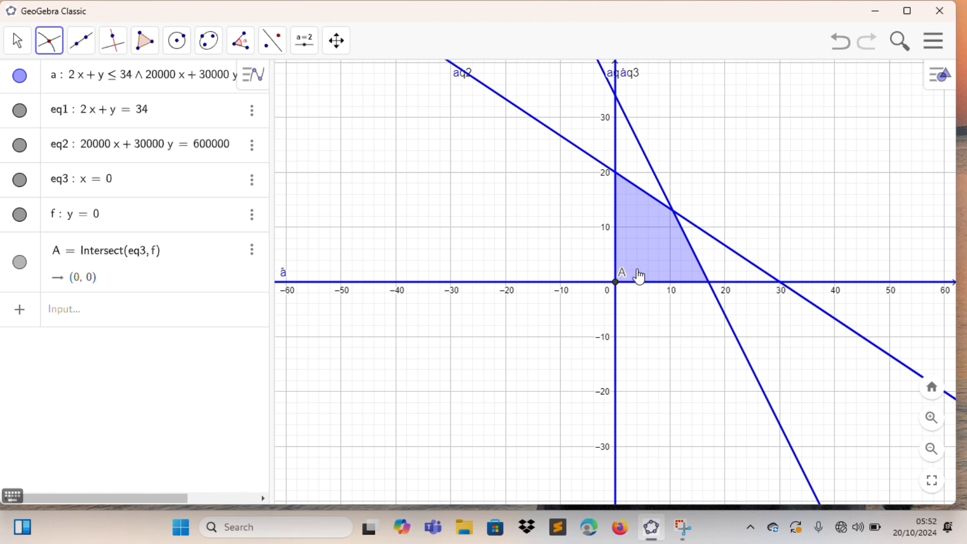
left_click(709, 287)
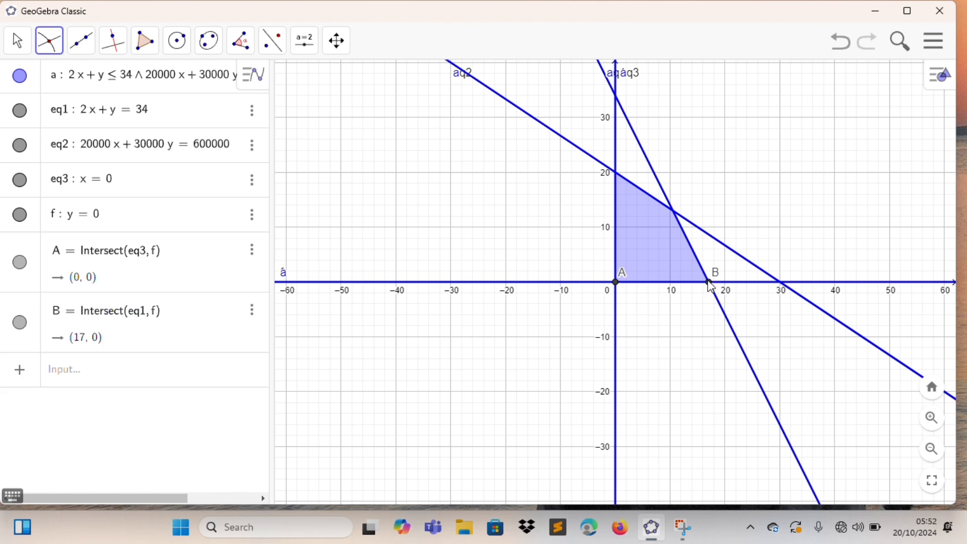
left_click(616, 173)
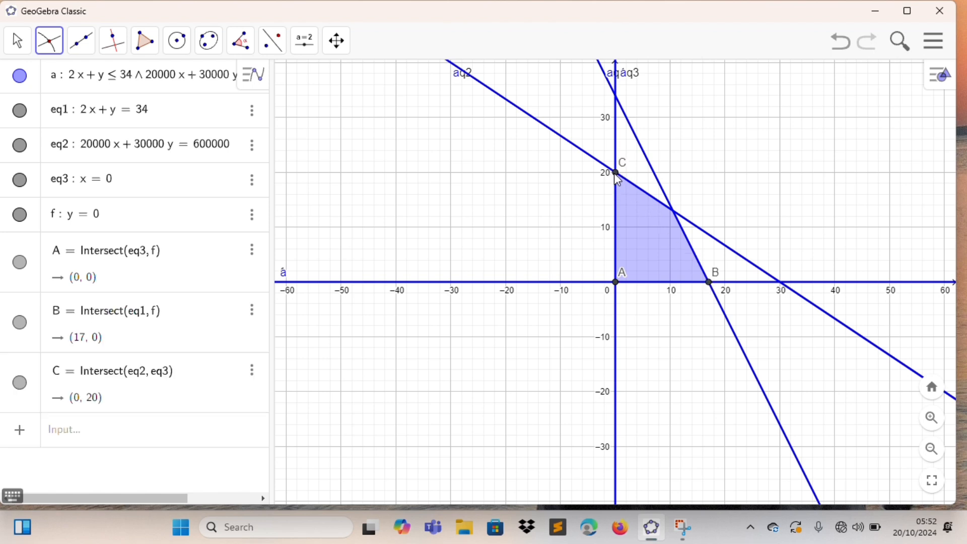
left_click(673, 214)
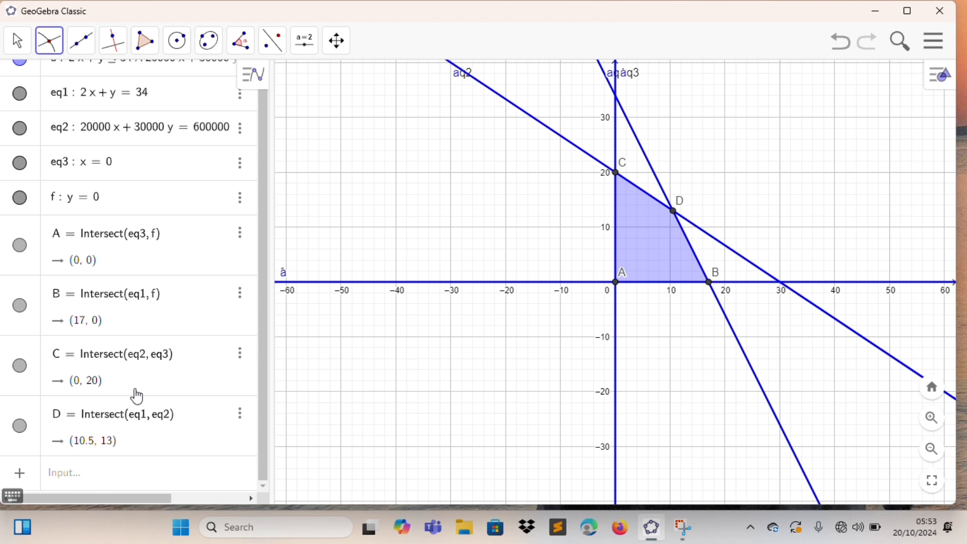
Begin a new entry for the objective function, labelled z, with the first term 50000x.
left_click(65, 475)
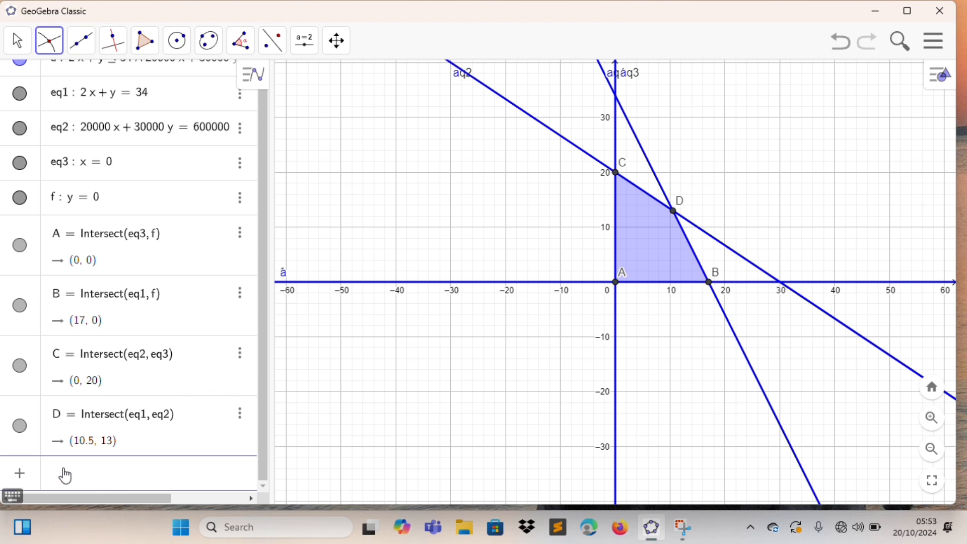
left_click(14, 496)
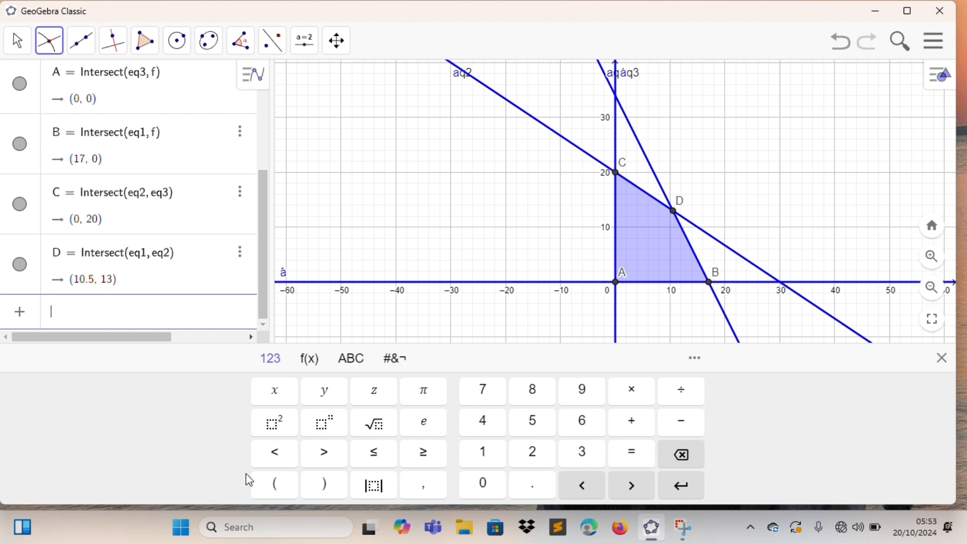
left_click(379, 402)
type(":")
left_click(529, 421)
left_click(492, 496)
left_click(495, 496)
left_click(277, 391)
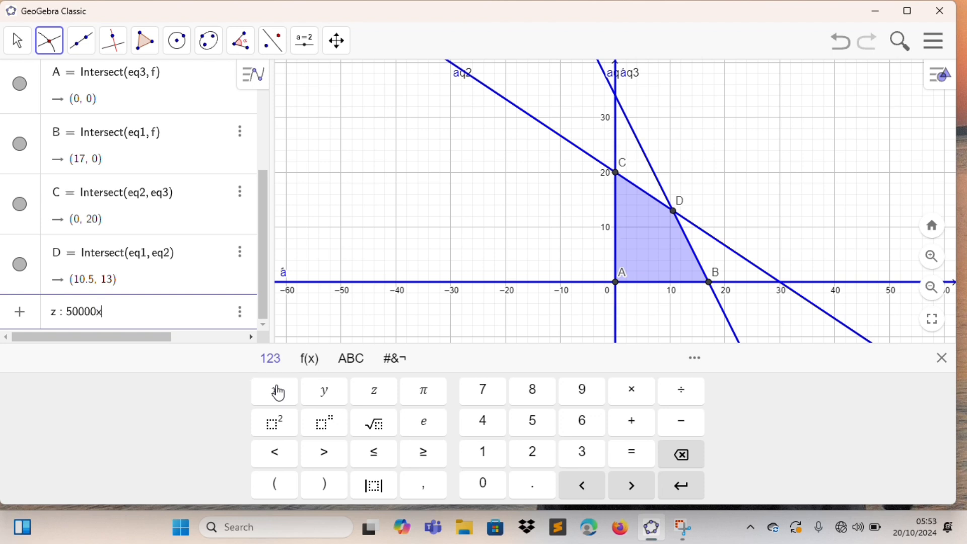
Add the second term, + 50000y, to the objective function expression.
left_click(641, 427)
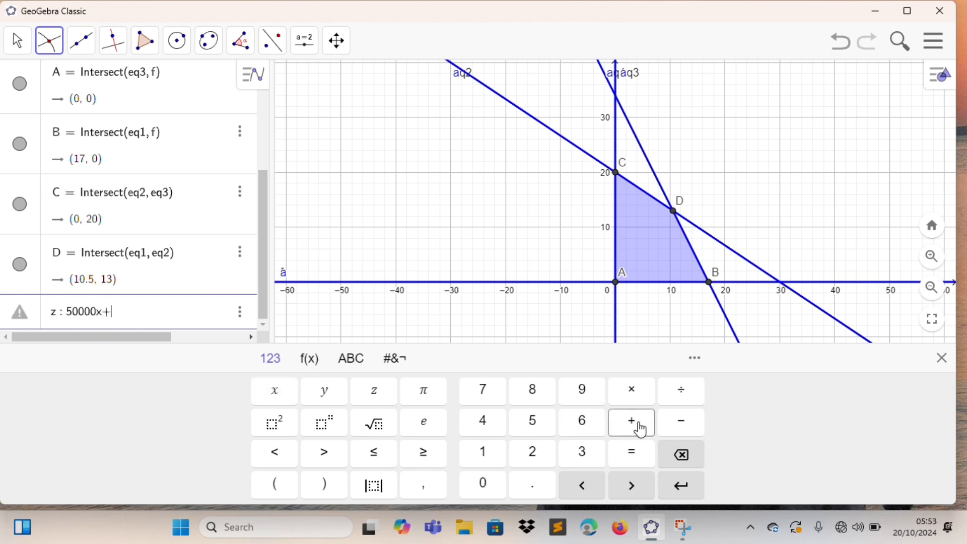
left_click(537, 424)
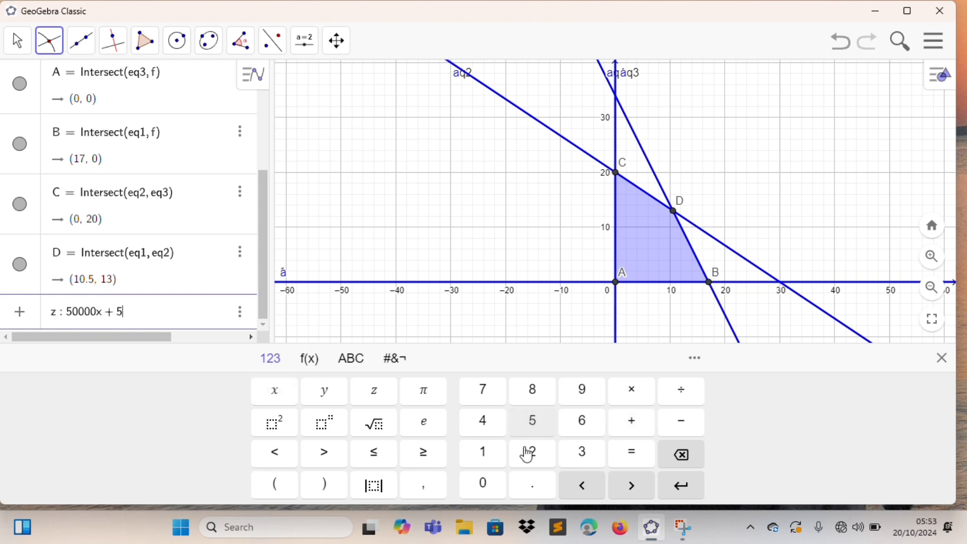
left_click(493, 490)
left_click(492, 489)
left_click(493, 490)
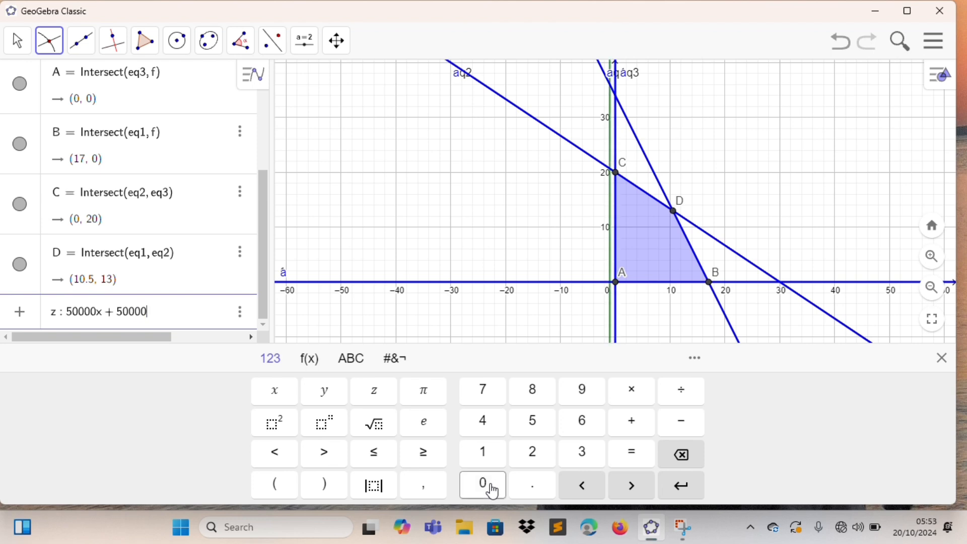
left_click(493, 489)
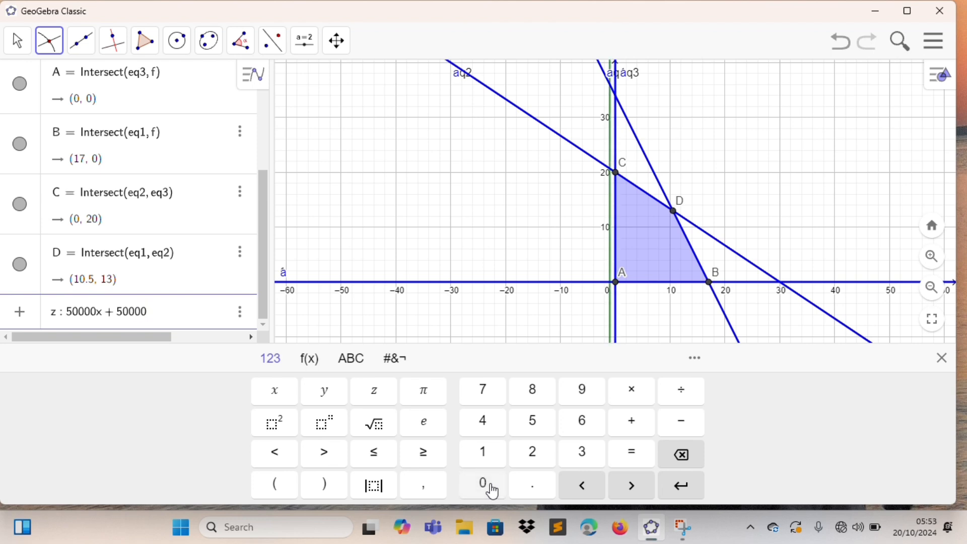
left_click(326, 395)
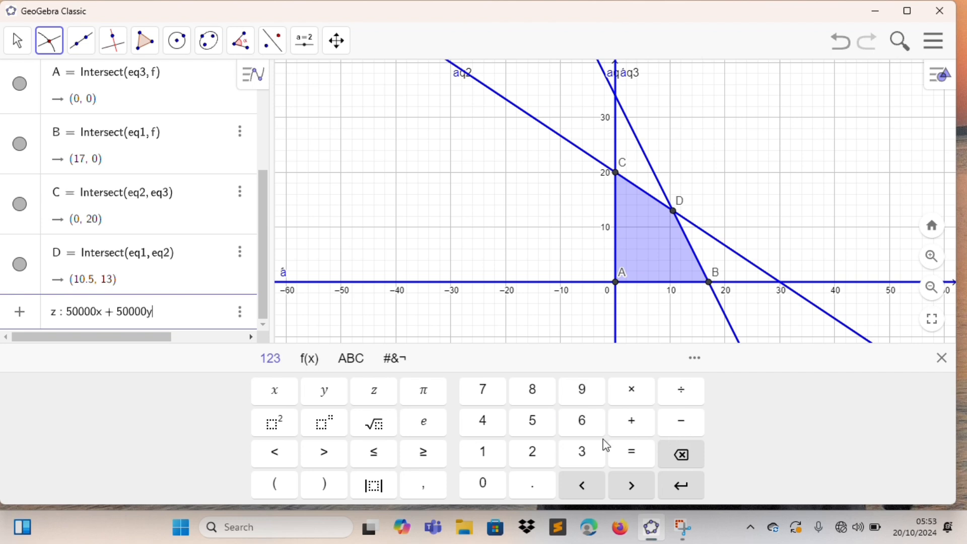
Set the objective expression equal to the parameter k, confirm it to create the line and its slider, and hide the on-screen keyboard.
left_click(627, 458)
left_click(351, 359)
left_click(625, 428)
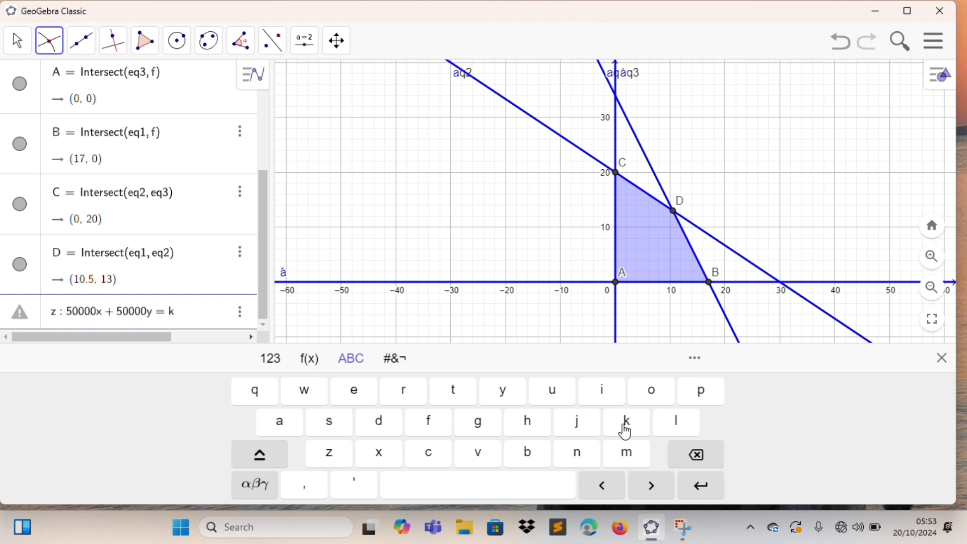
key("Return")
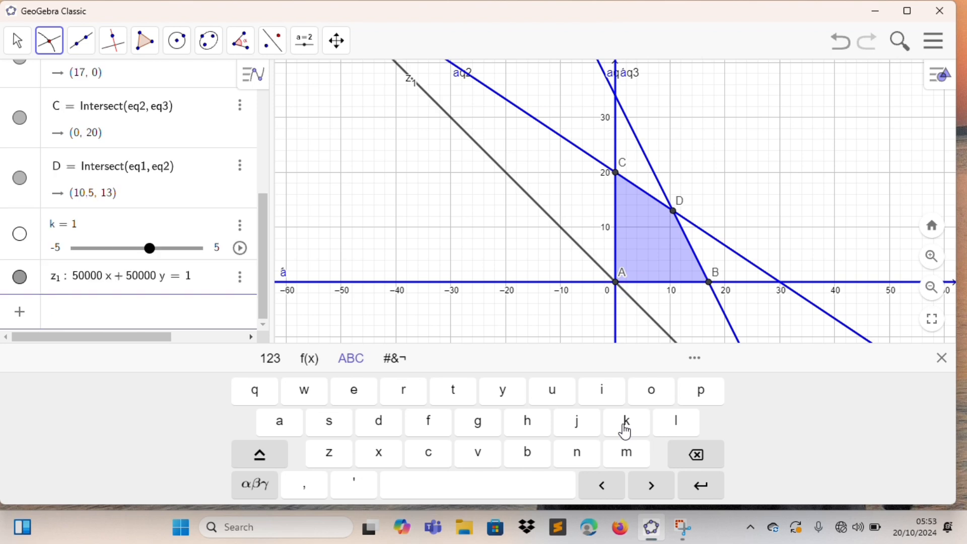
left_click(941, 357)
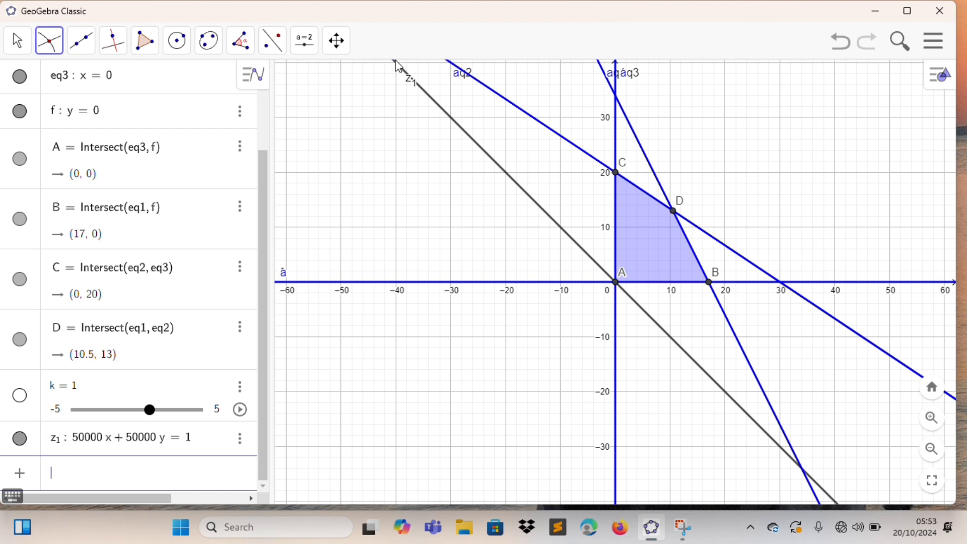
Recolour the objective function line magenta in its settings and close the settings.
right_click(508, 176)
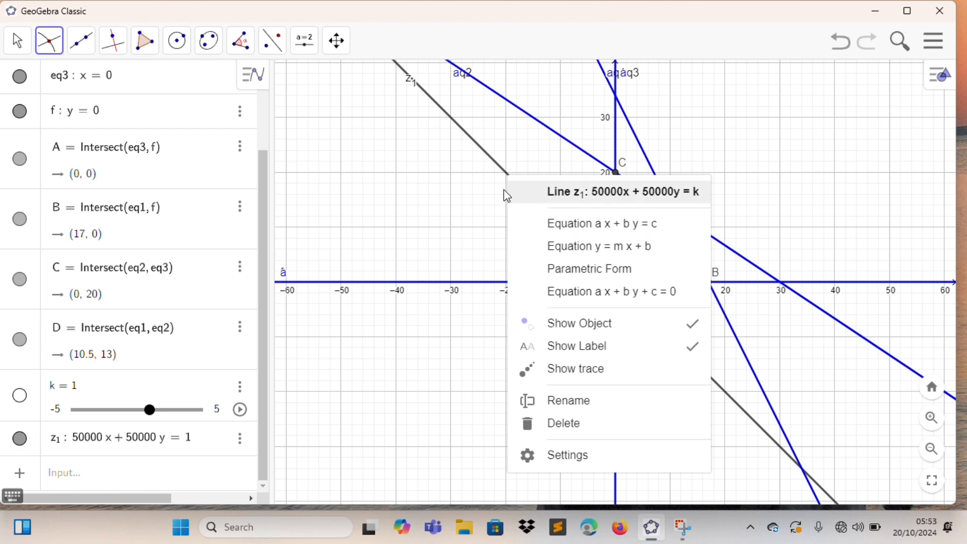
left_click(580, 455)
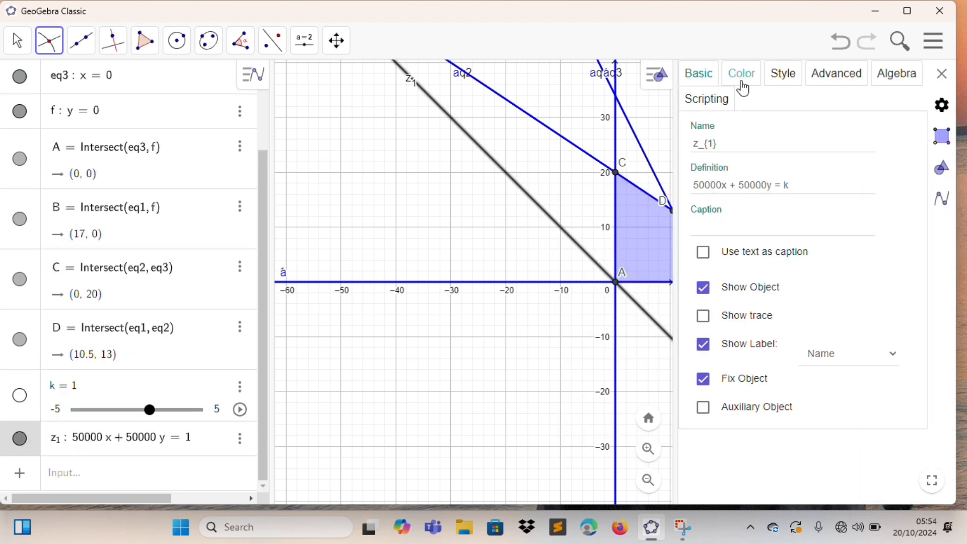
left_click(741, 80)
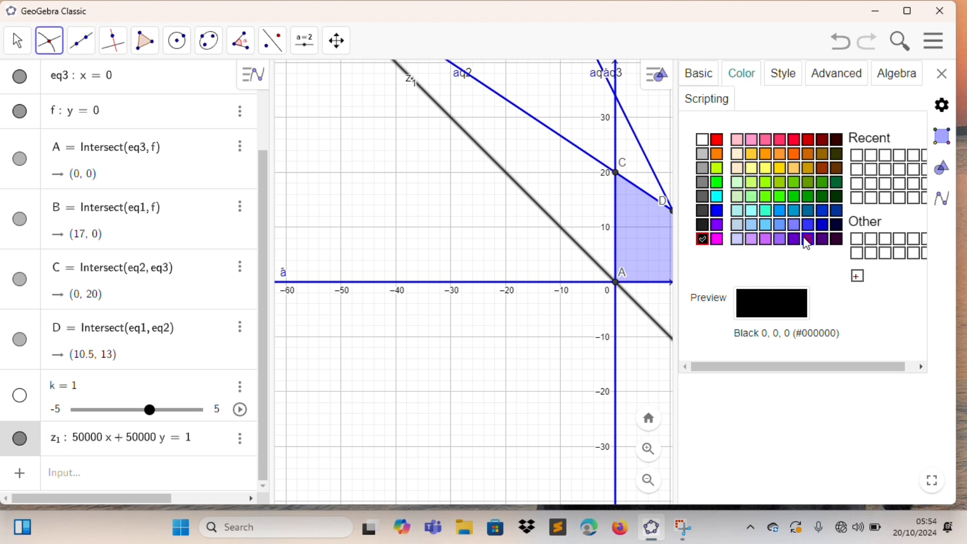
left_click(718, 239)
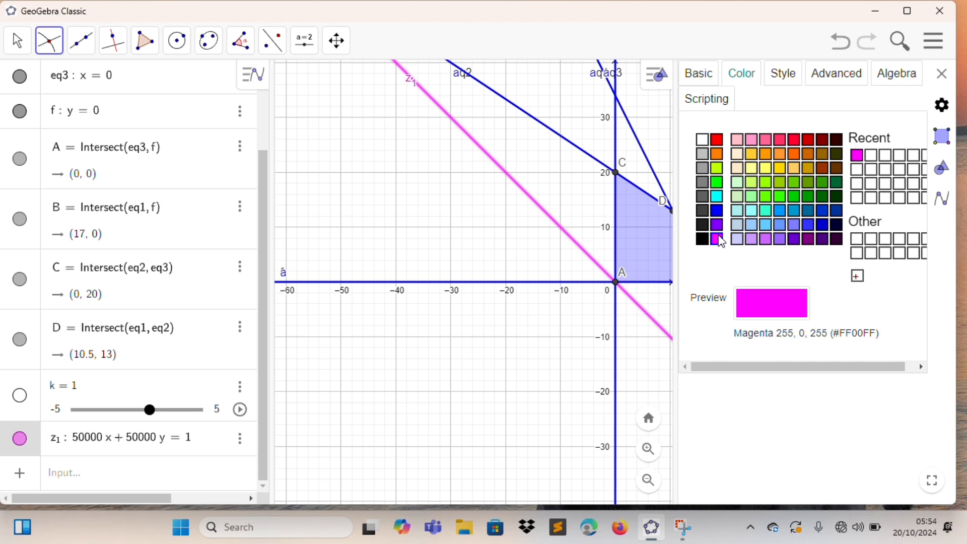
left_click(946, 80)
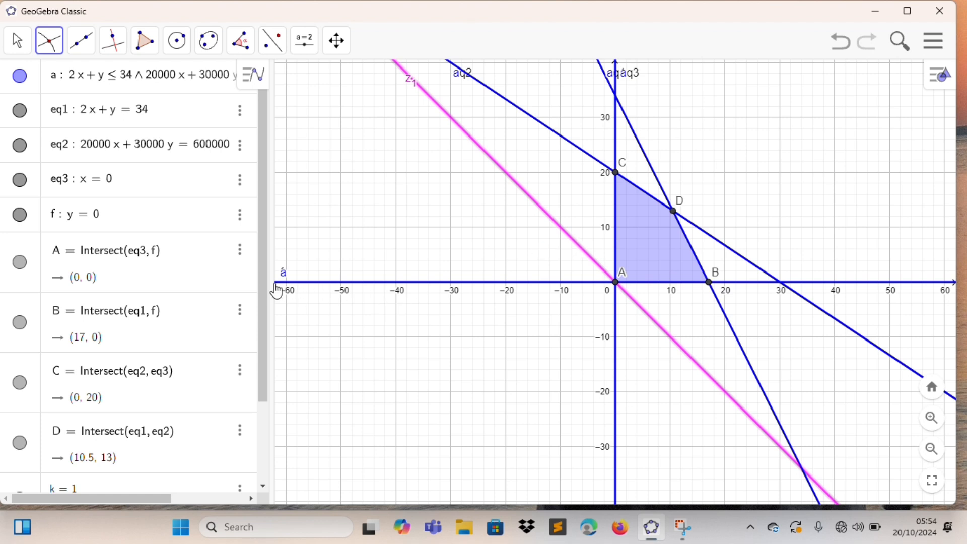
Try to change the value of k to 1175000 directly in its algebra entry.
left_click_drag(261, 283, 253, 449)
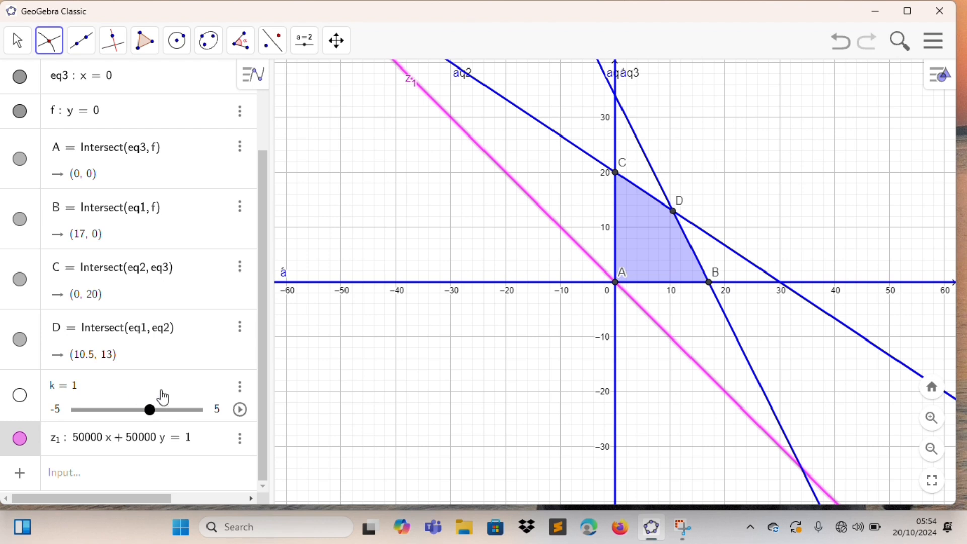
left_click(77, 393)
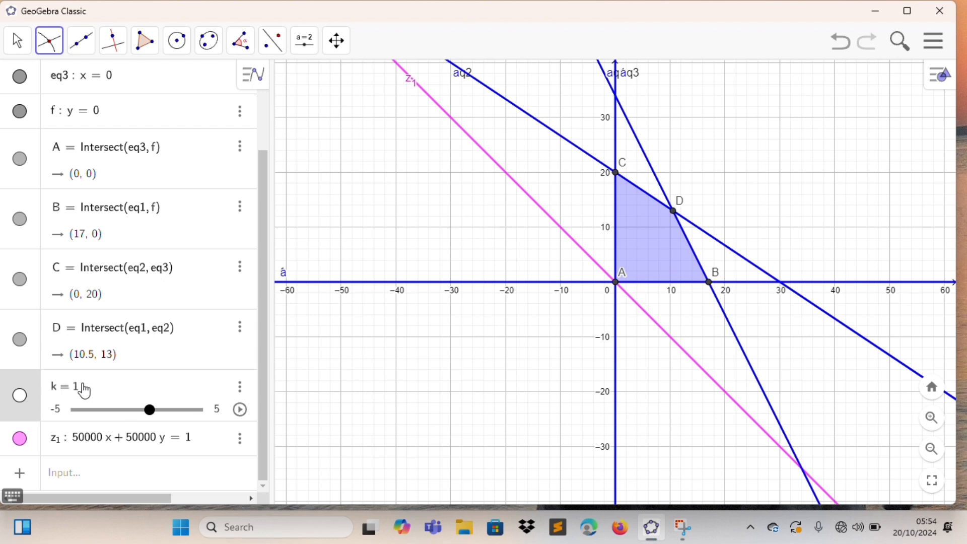
type("1")
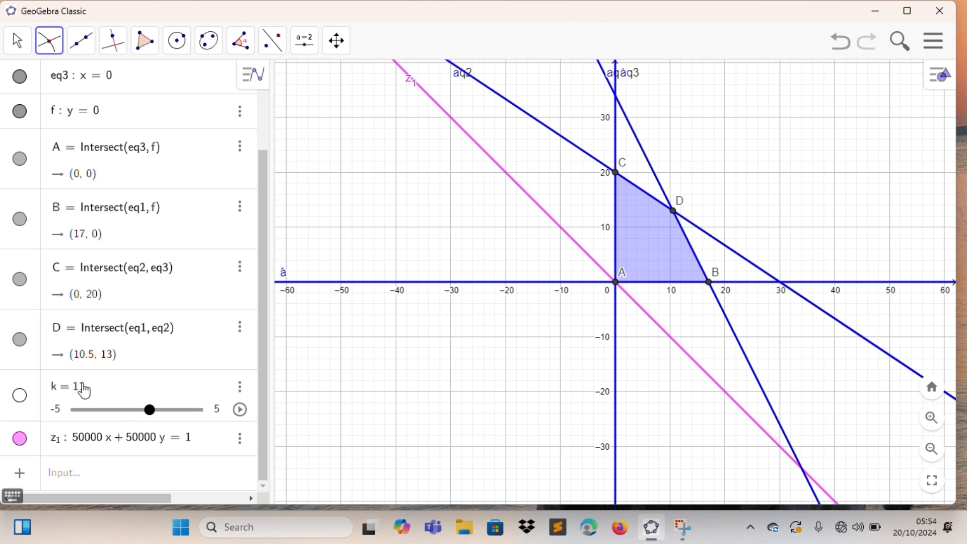
type("75000")
In the settings of k, set its definition to 1175000 and show its slider in the graph.
left_click(241, 388)
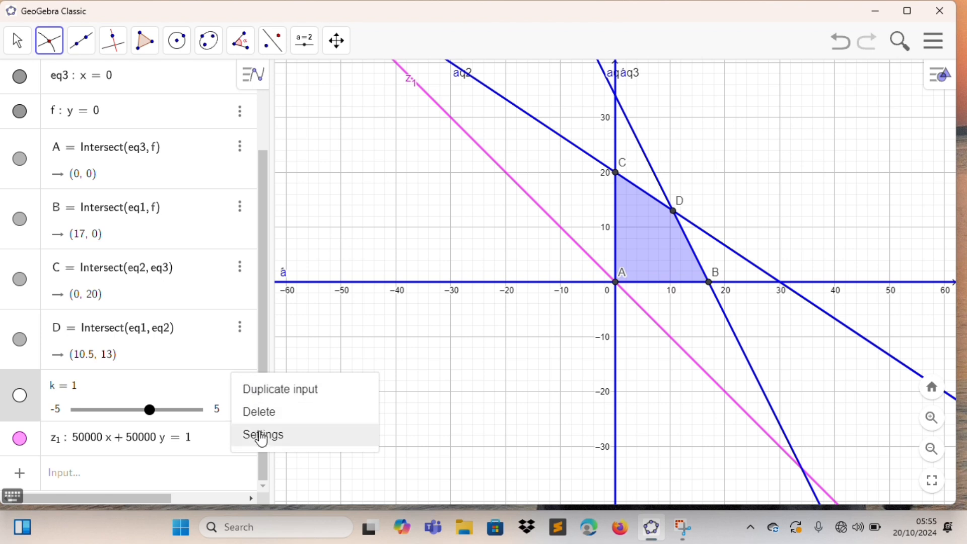
left_click(264, 444)
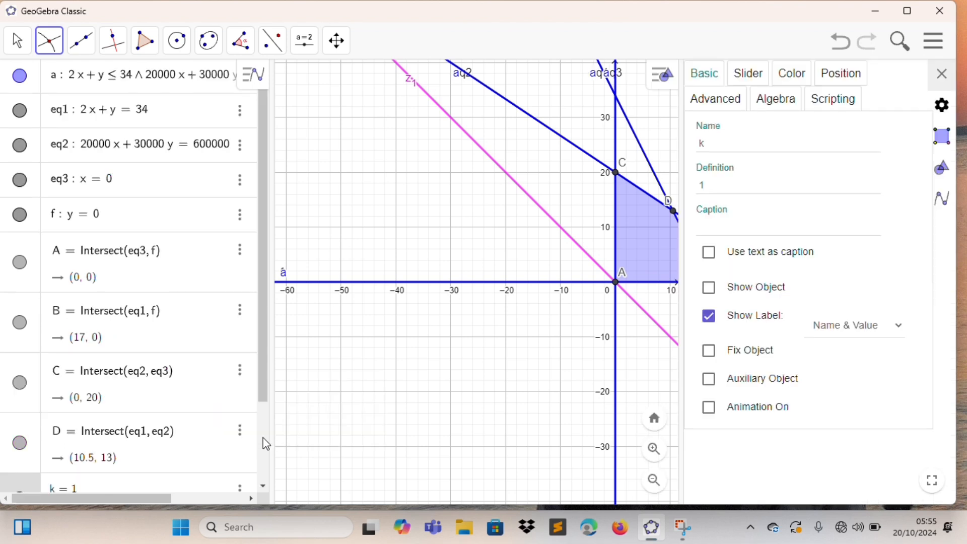
left_click(707, 185)
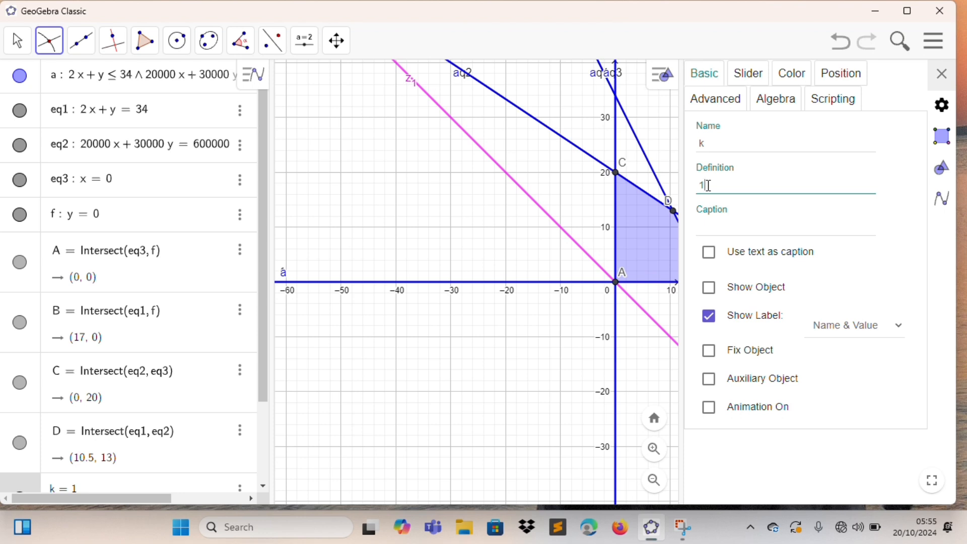
type("175000")
left_click(709, 287)
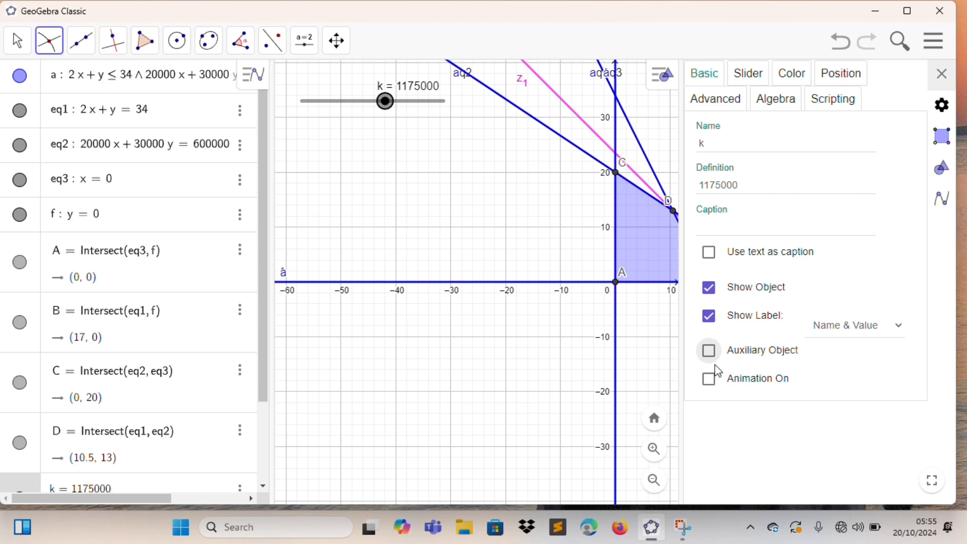
Run the animation of k briefly, turn it off, and restore k's definition to 1175000.
left_click(710, 379)
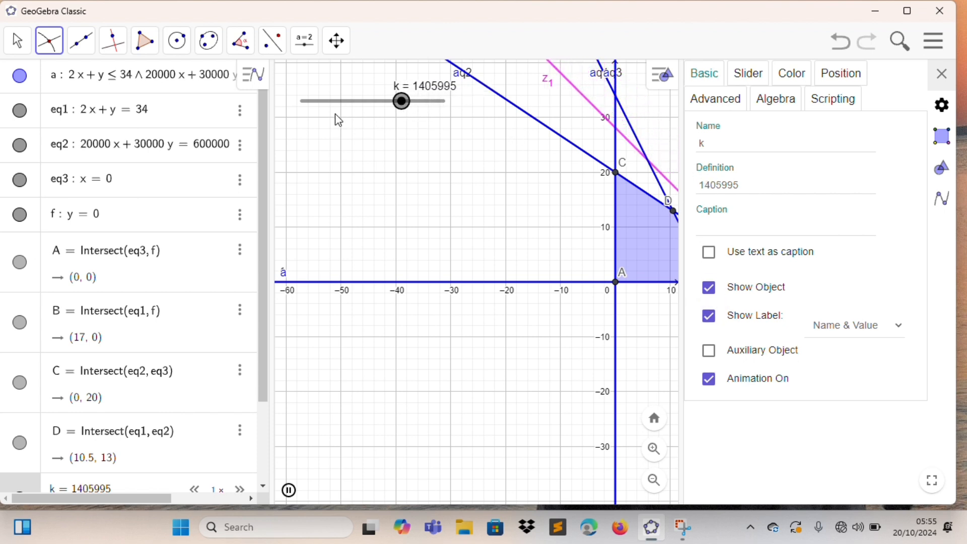
left_click(710, 380)
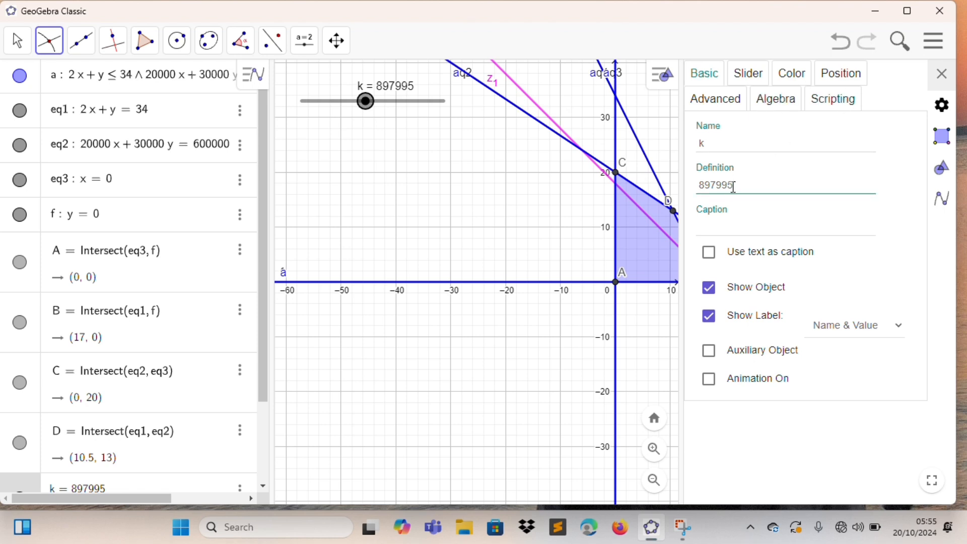
left_click_drag(734, 183, 674, 196)
type("1175000")
key("Return")
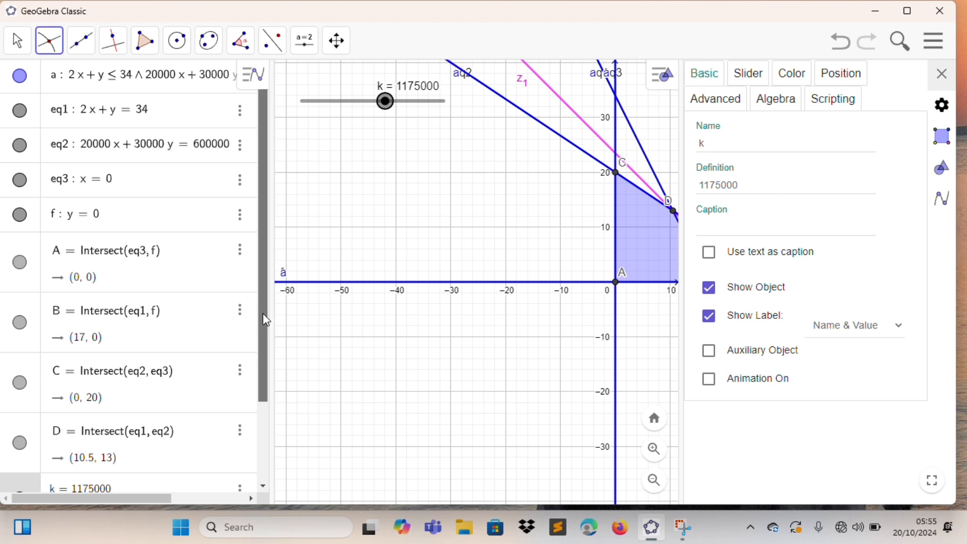
Set the lower limit of the k slider to 0.
left_click_drag(266, 319, 270, 438)
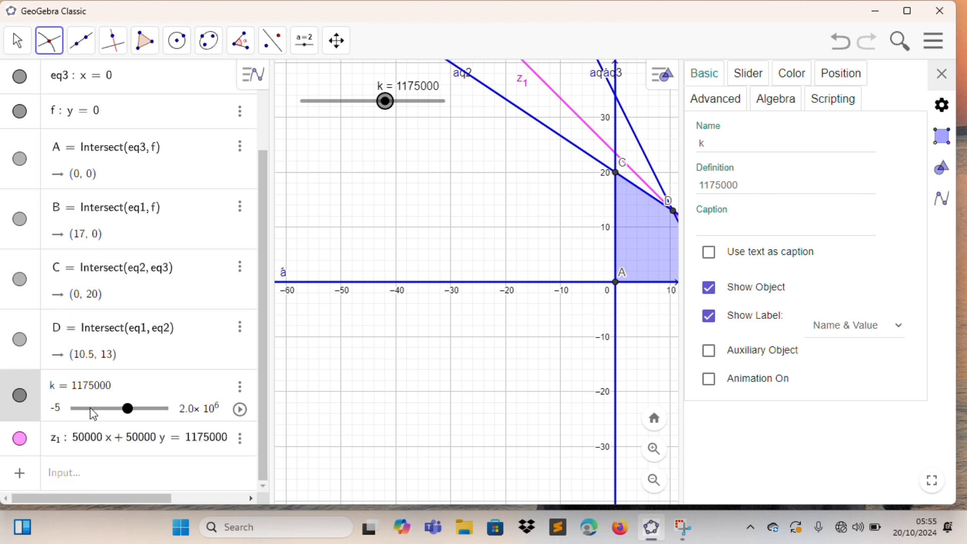
left_click(61, 409)
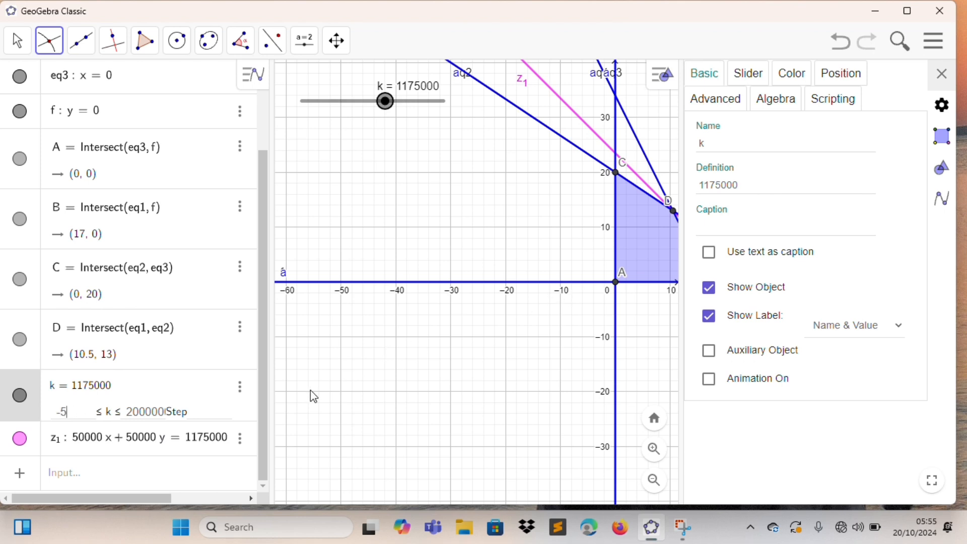
key("BackSpace")
key("BackSpace")
type("0")
Set the upper limit of the k slider to 1175000, confirm the range, and close the settings.
left_click_drag(128, 412, 182, 424)
left_click(190, 415)
left_click(127, 412)
double_click(141, 416)
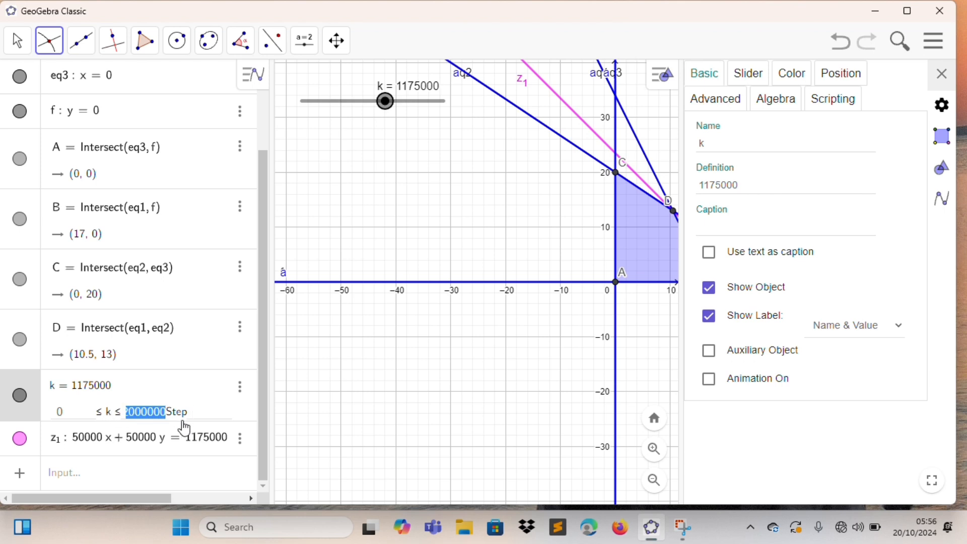
type("117")
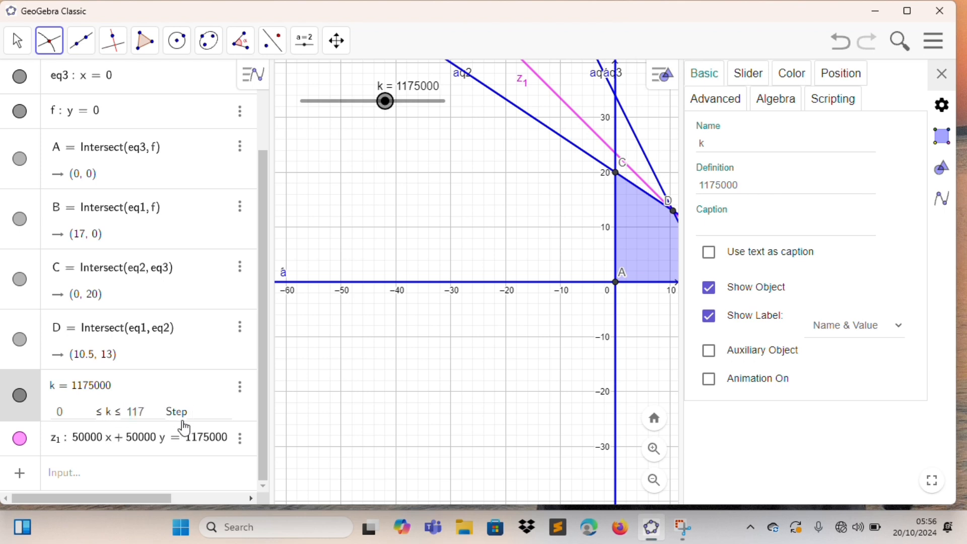
type("5000")
key("Return")
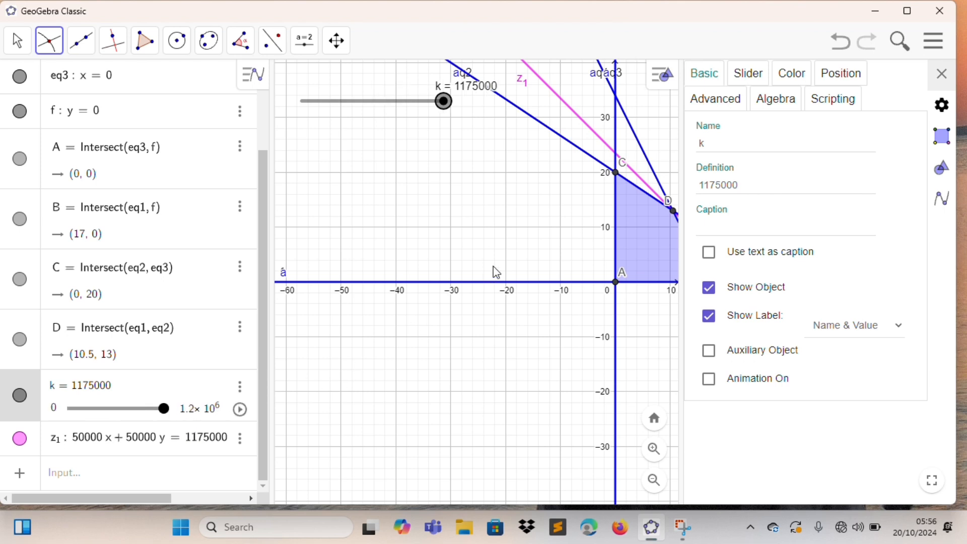
left_click(941, 74)
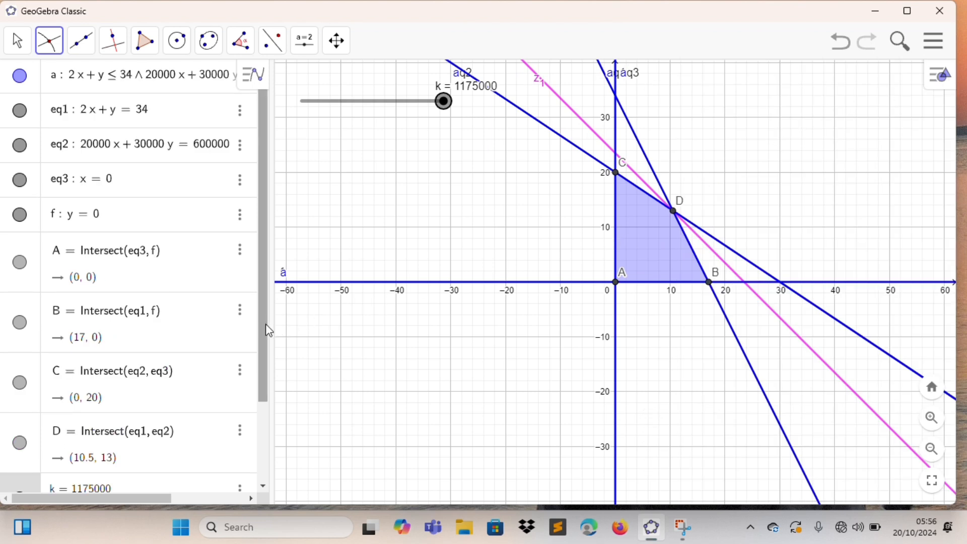
Slide k up from 0 through 813100, 822500 and 963500 to 1175000, watching the objective line sweep across the feasible region.
left_click_drag(265, 329, 254, 460)
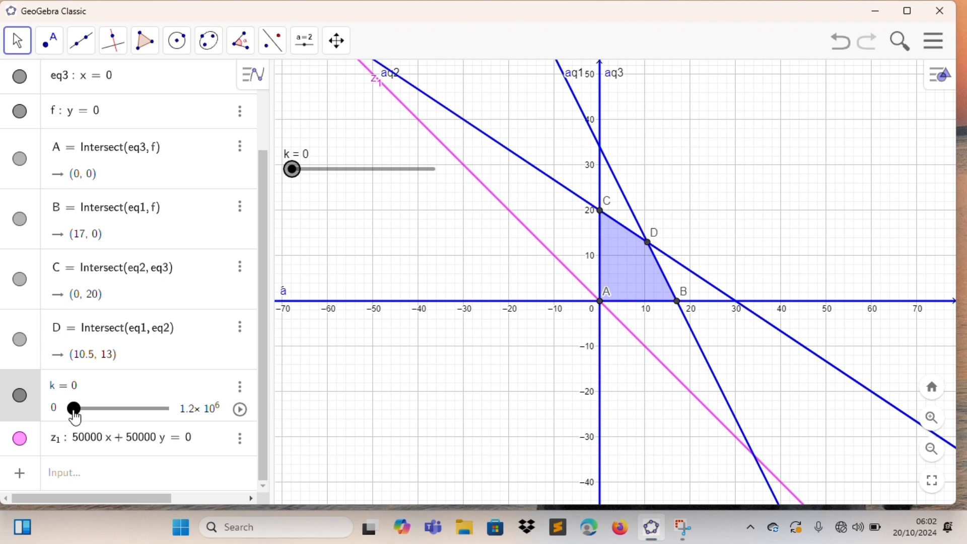
left_click_drag(75, 417, 137, 420)
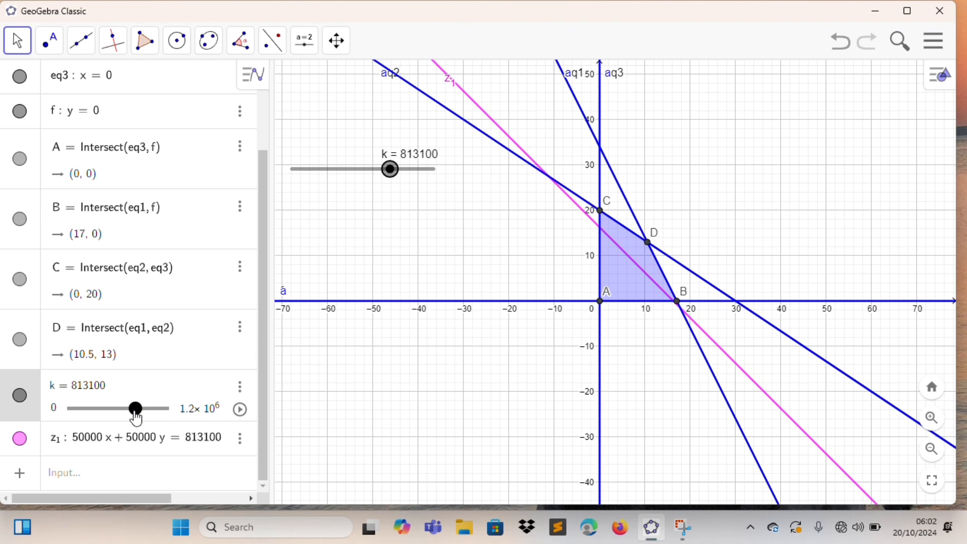
left_click_drag(136, 420, 138, 420)
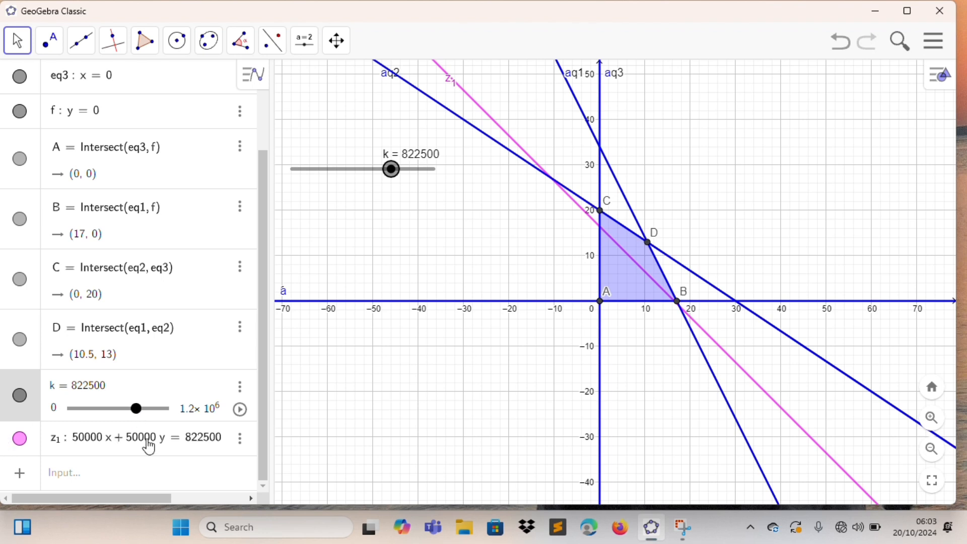
left_click_drag(137, 408, 148, 411)
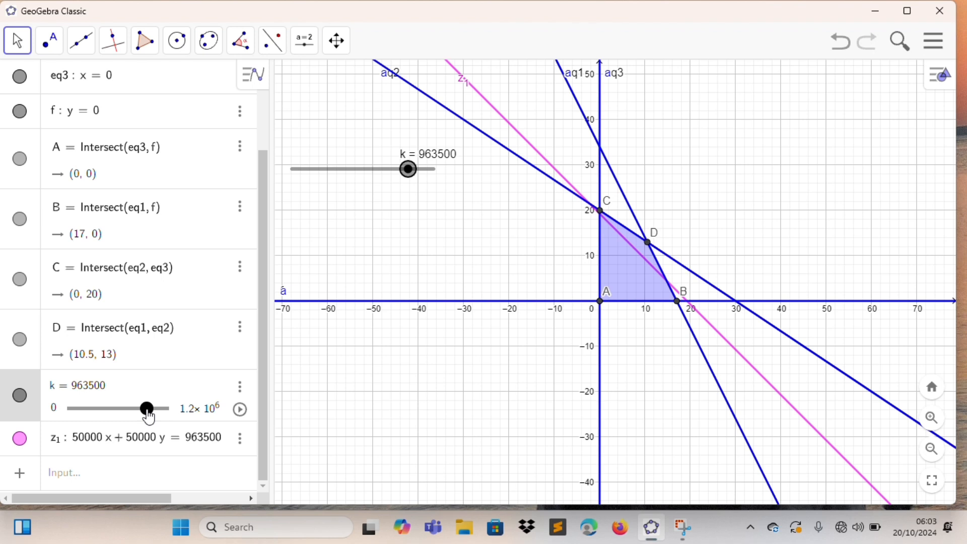
left_click_drag(149, 416, 168, 420)
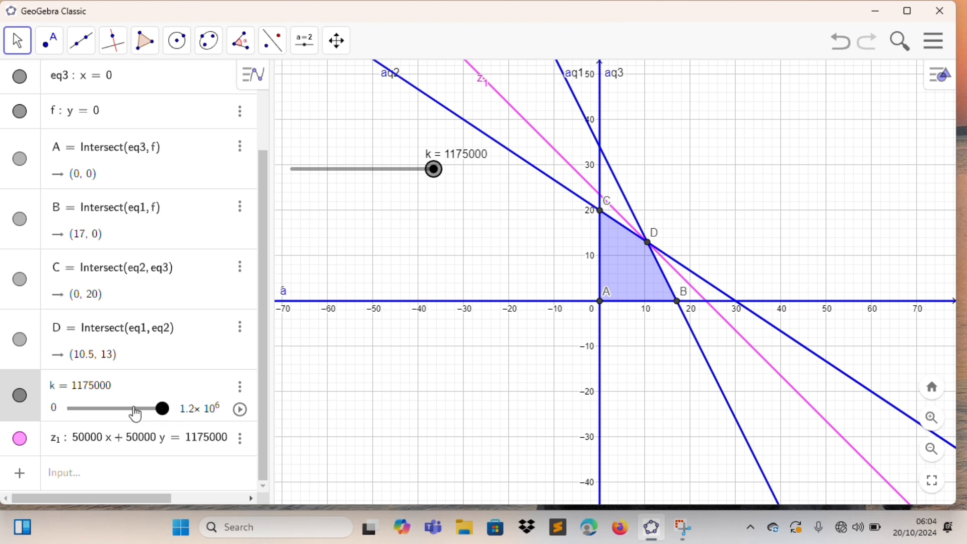
Return k to 0 and animate its slider with the animation speed raised to 3.5×.
left_click_drag(135, 413, 74, 410)
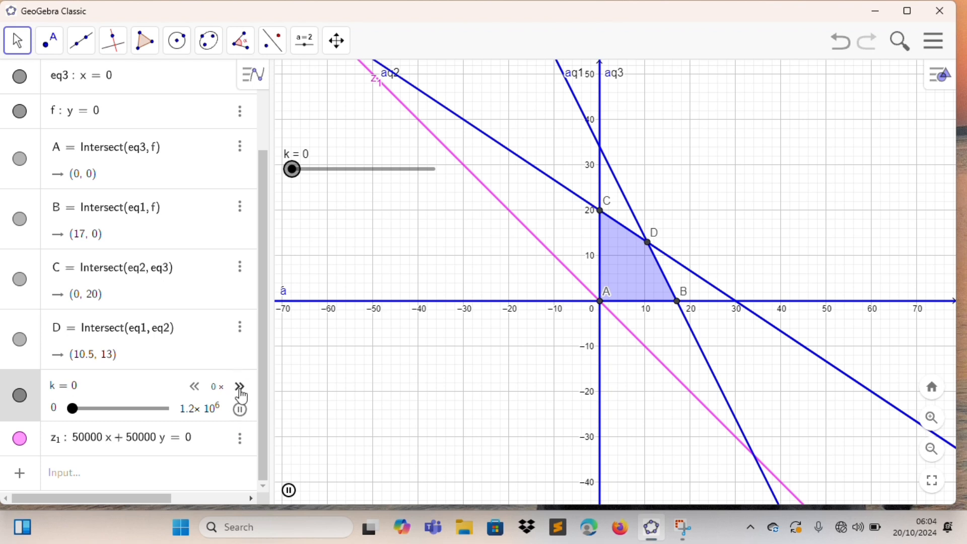
left_click(240, 388)
left_click(240, 389)
left_click(240, 388)
left_click(240, 388)
left_click(240, 388)
left_click(240, 388)
left_click(240, 388)
left_click(240, 388)
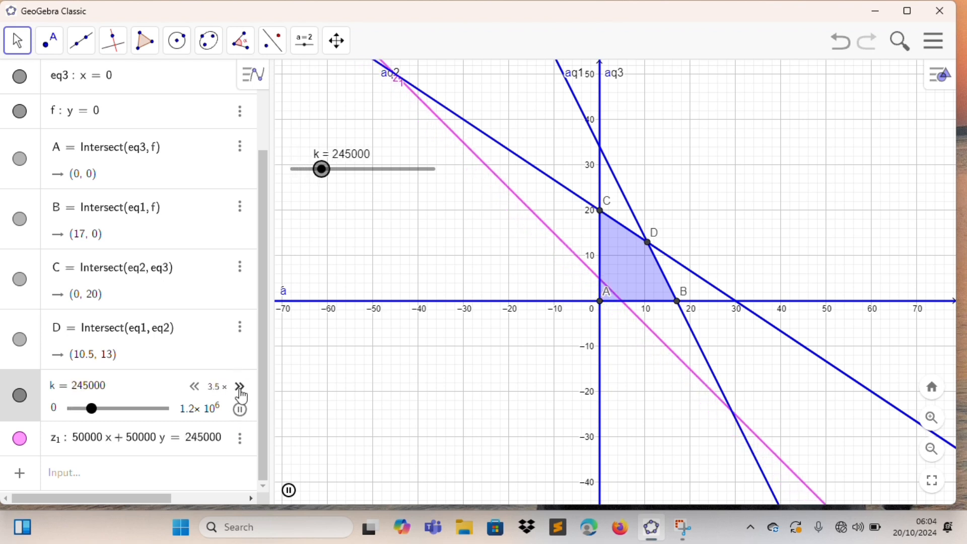